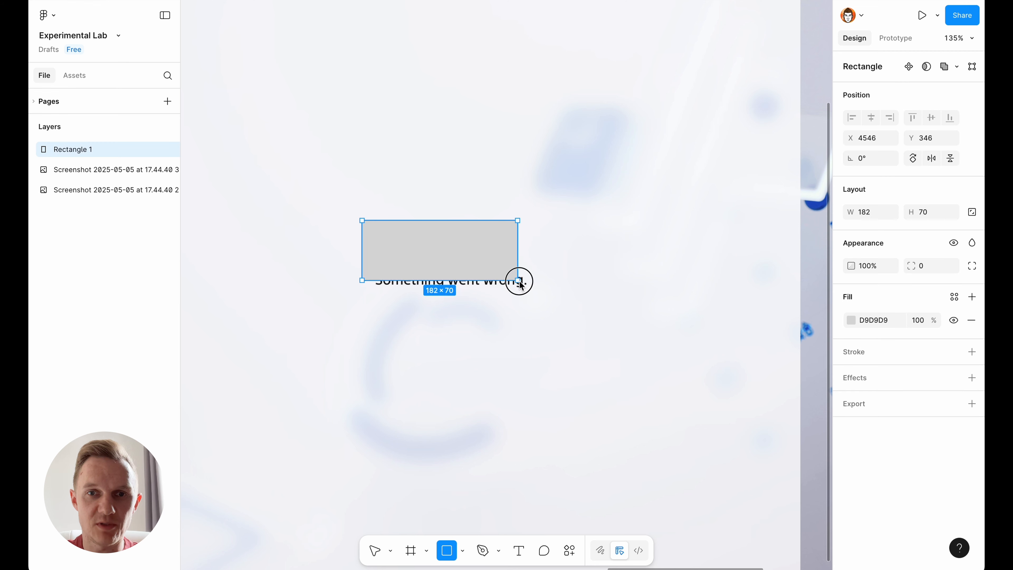
- Fill the rectangle covering the original error message with the background colour F5F6F9 sampled from the area beside it
key("i")
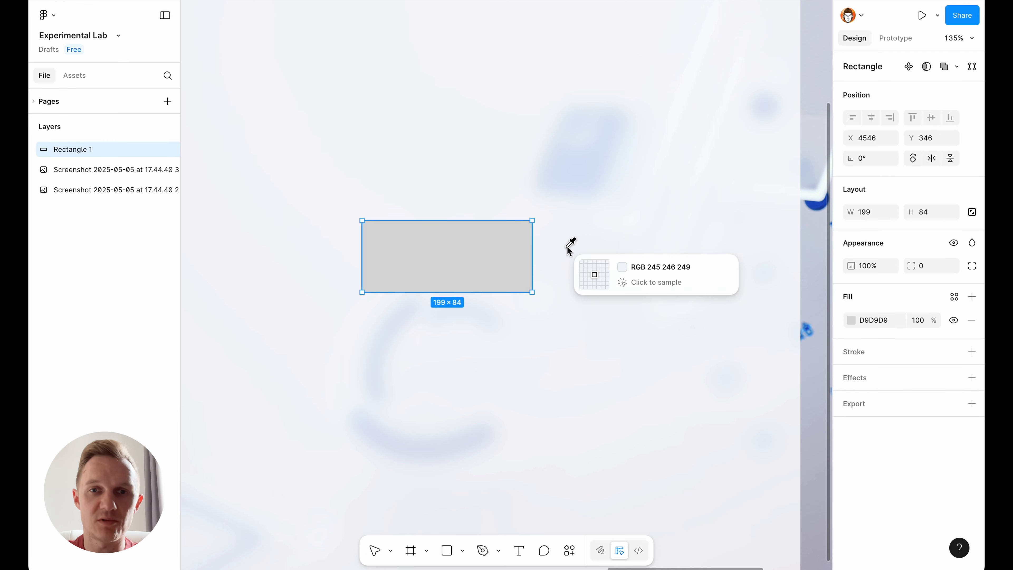
left_click(571, 246)
left_click(572, 361)
- Group the cover rectangle with the duplicated screenshot and name the group "error"
key("shift+2")
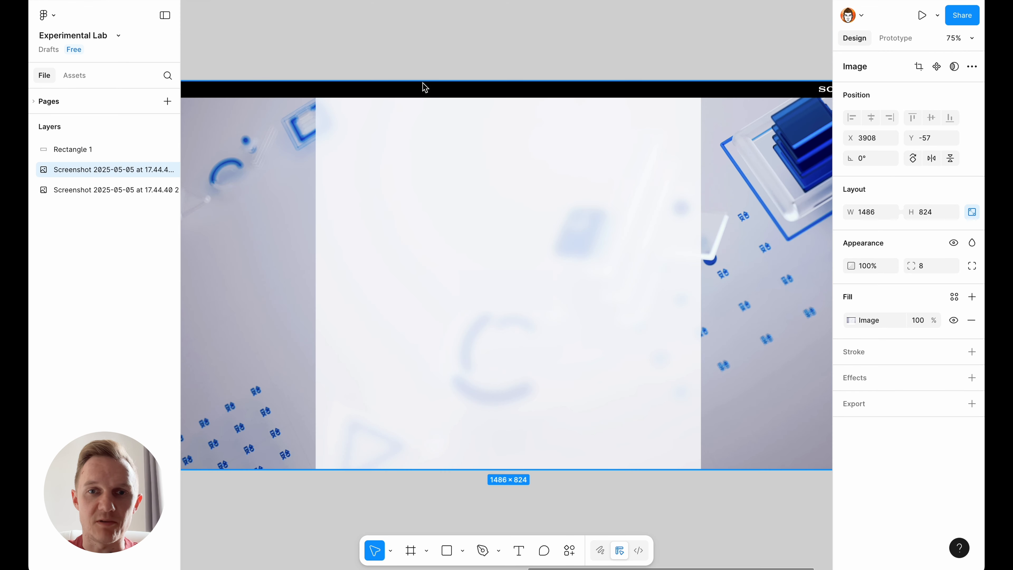
left_click_drag(372, 40, 665, 514)
key("super+g")
double_click(74, 149)
type("error")
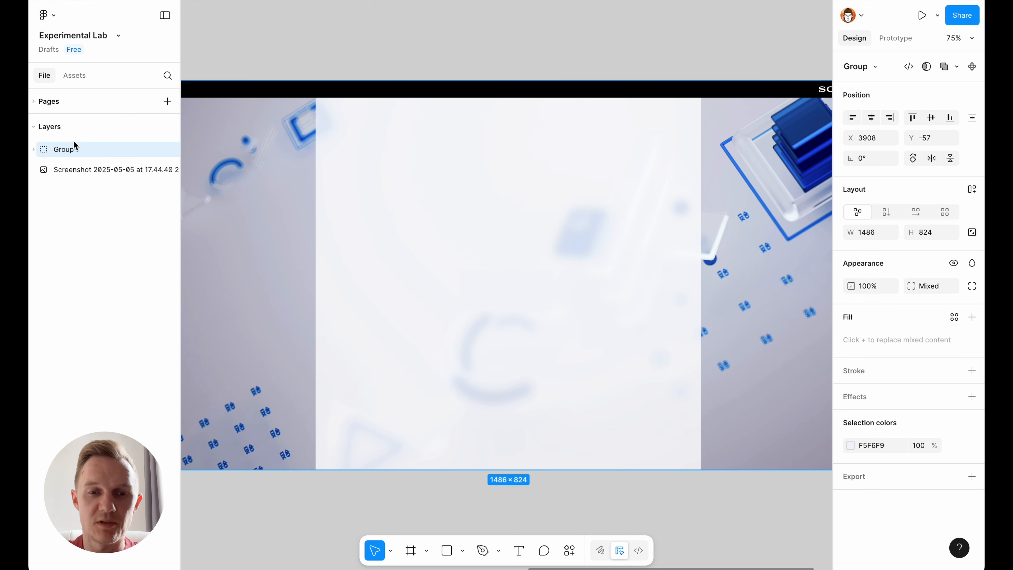
left_click(621, 63)
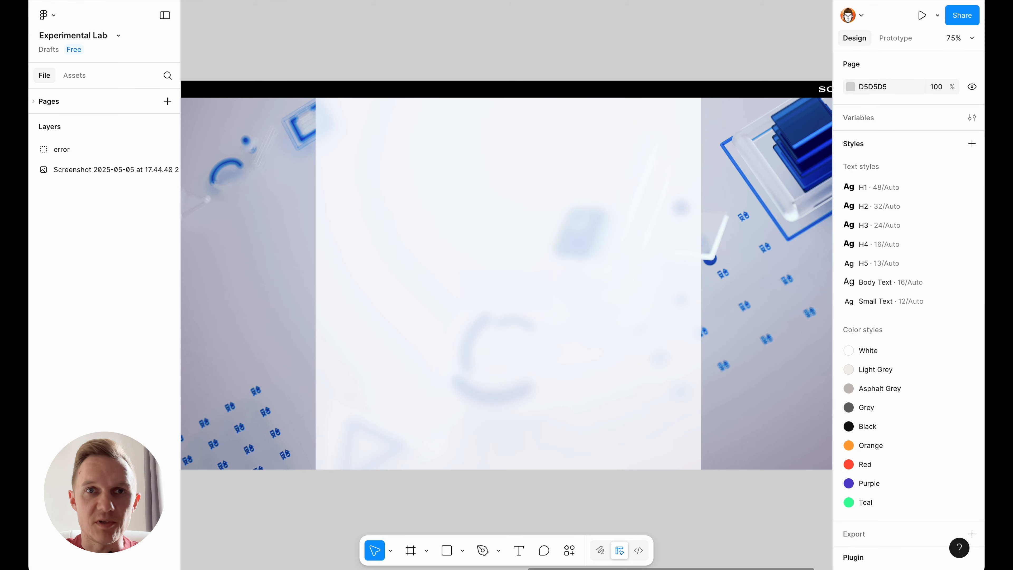
- Open the Iconbuddy plugin and search its icon library for "warning"
left_click(378, 1)
left_click(495, 80)
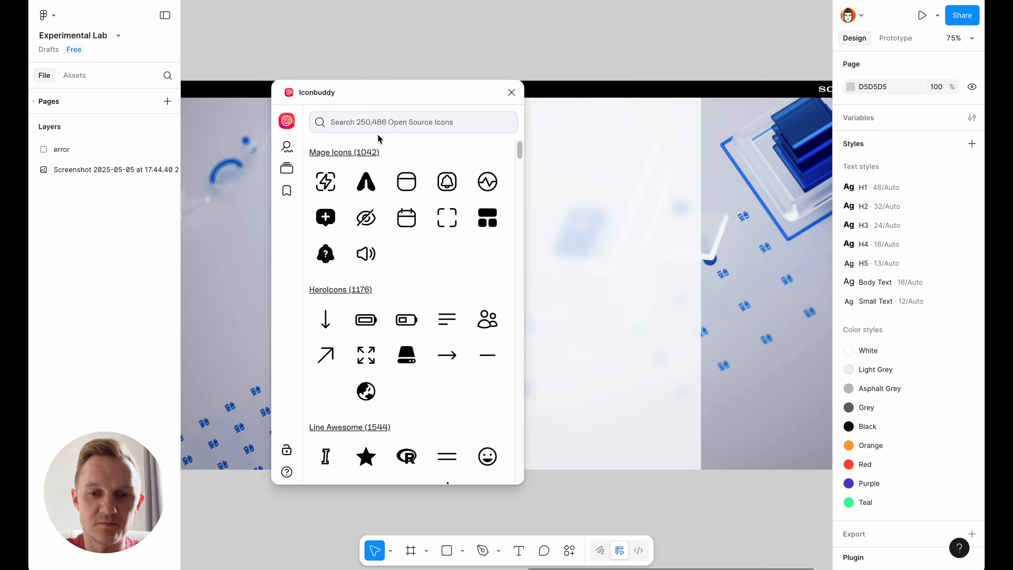
left_click(382, 119)
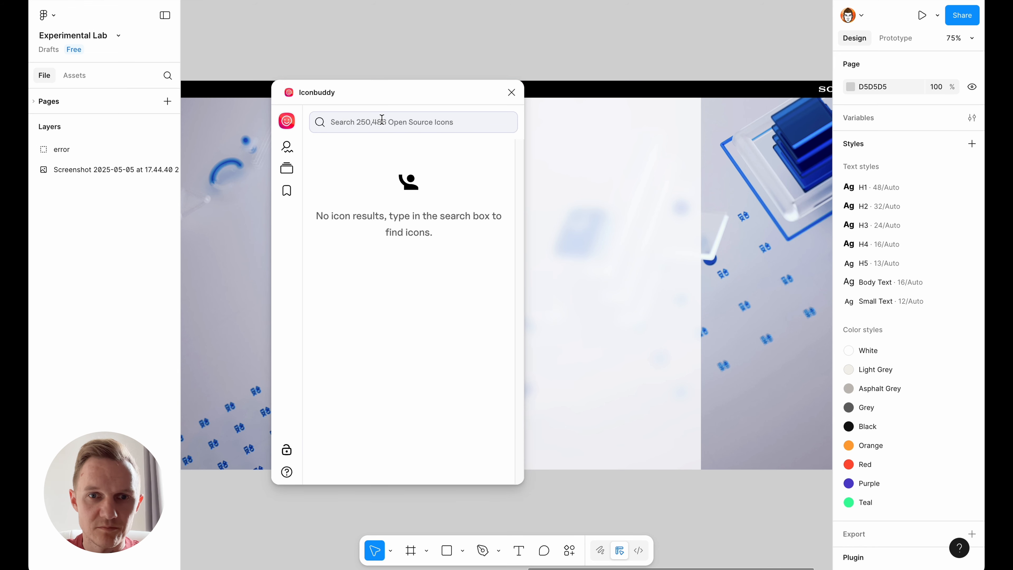
type("warning")
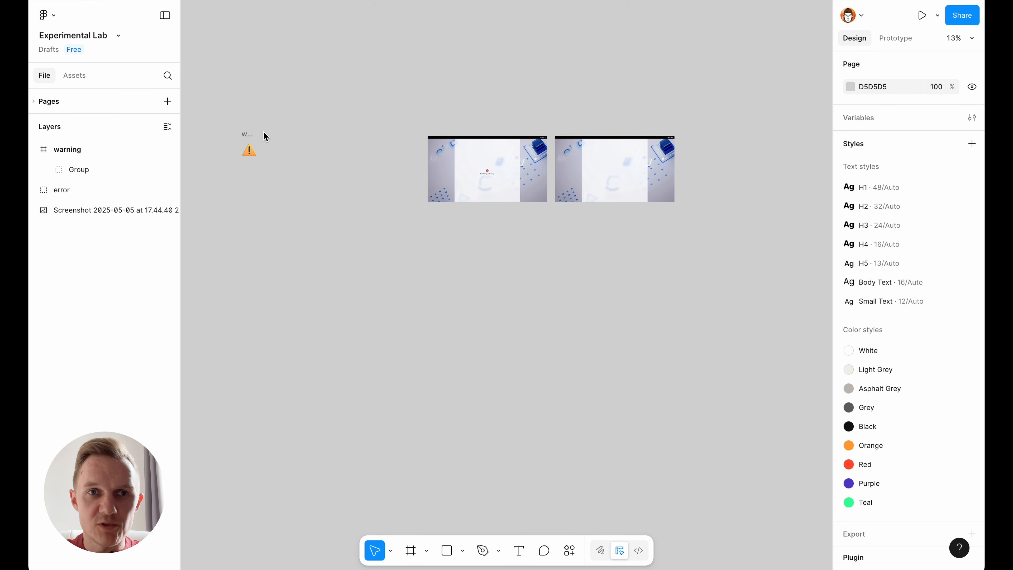
- Insert an orange triangular warning icon into the blank message area of the error group
left_click(249, 146)
left_click_drag(249, 145, 579, 180)
scroll(579, 181, "up", 5)
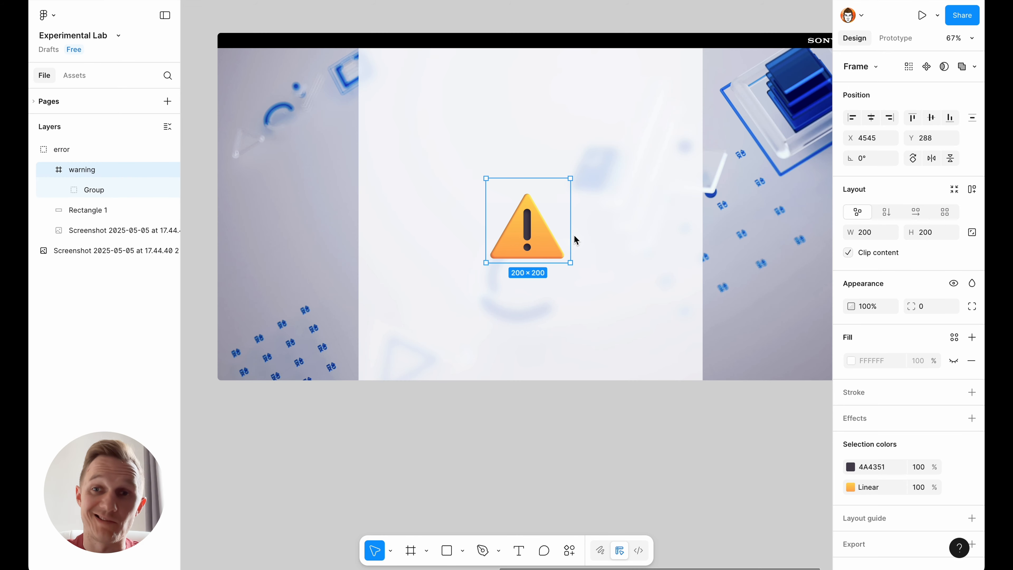
- Resize the warning icon proportionally to 64 × 64 and centre it horizontally in the error group
scroll(712, 260, "down", 4)
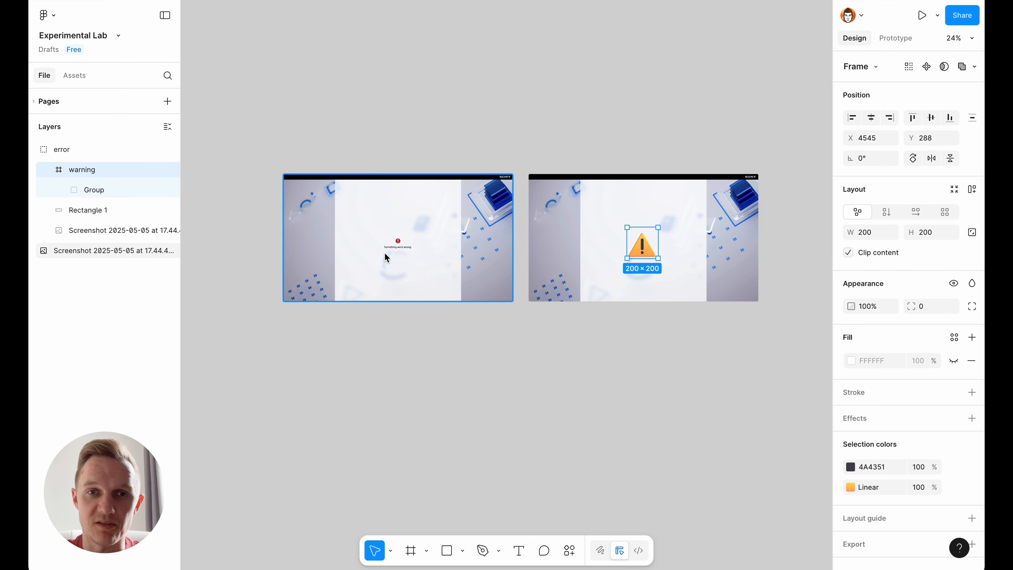
scroll(391, 248, "up", 7)
scroll(326, 233, "down", 2)
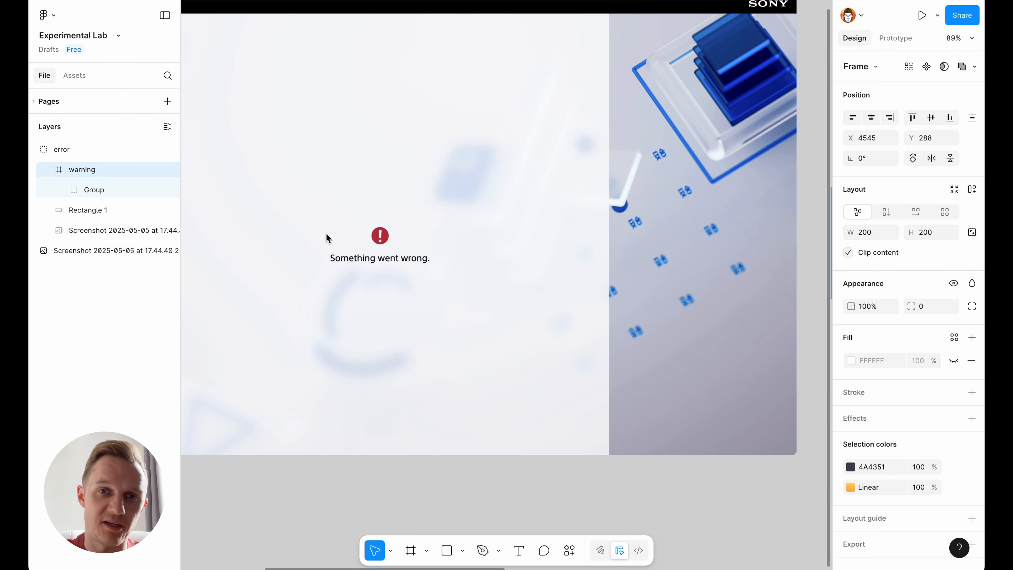
key("shift+2")
left_click(938, 234)
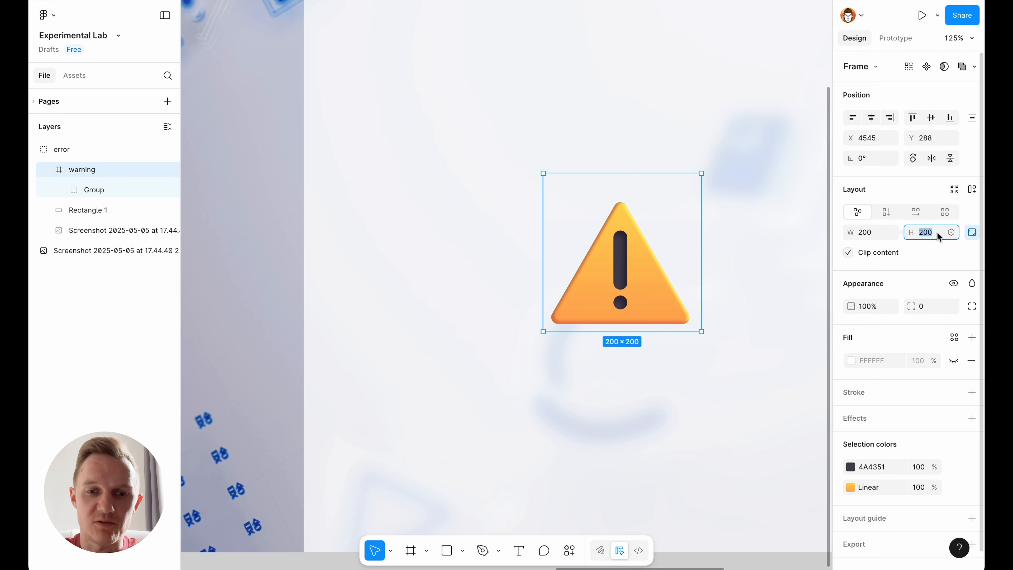
type("64")
key("Return")
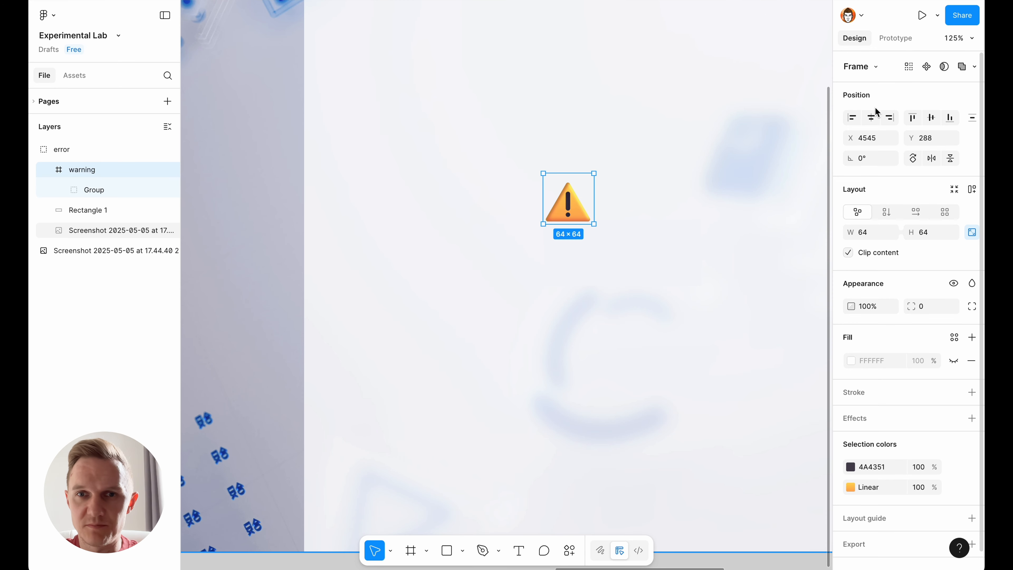
left_click(869, 120)
scroll(688, 189, "down", 8)
left_click(428, 343)
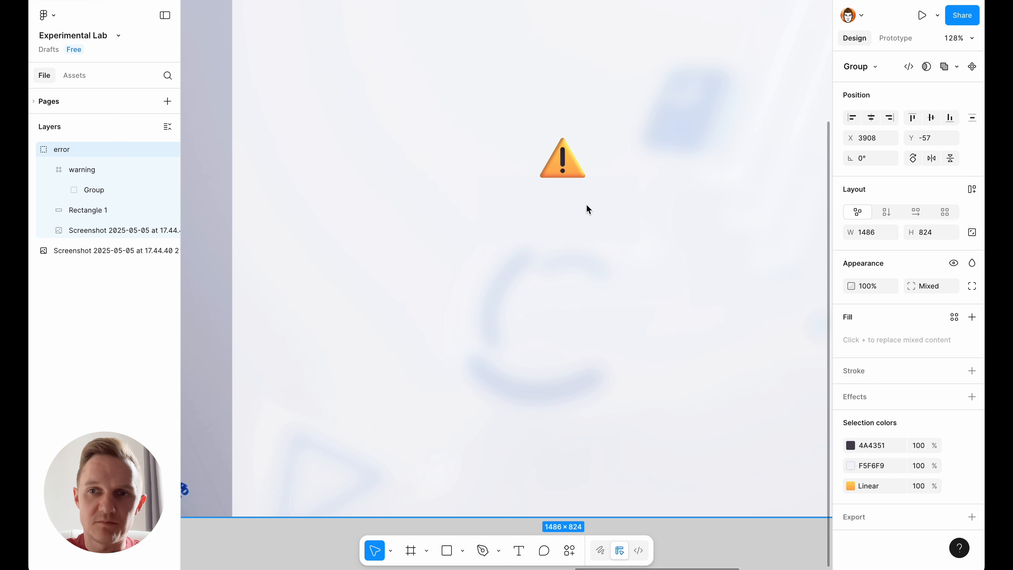
- Add the text "Oops! Something went wrong." below the warning icon
key("t")
left_click(556, 200)
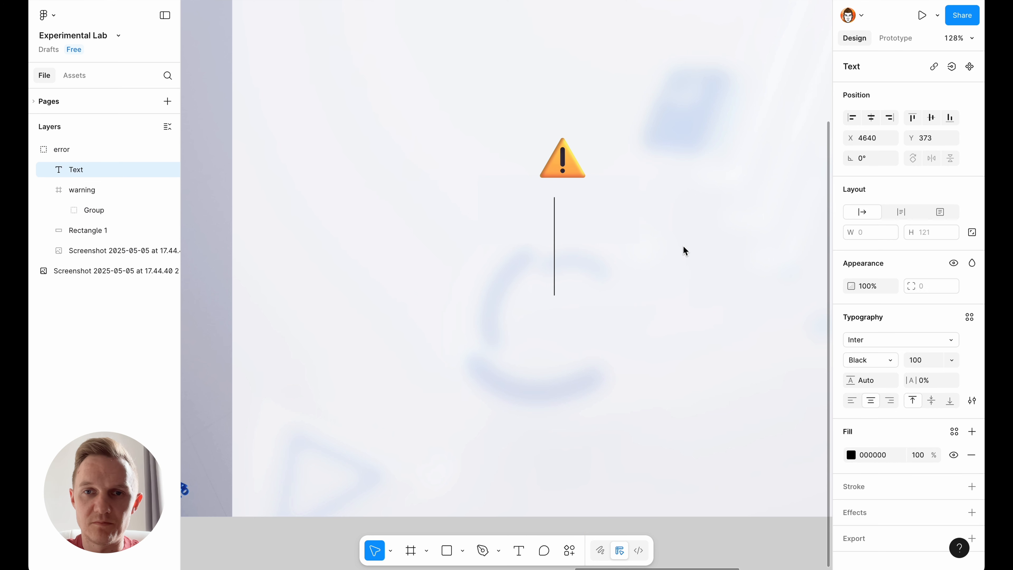
type("Ooop")
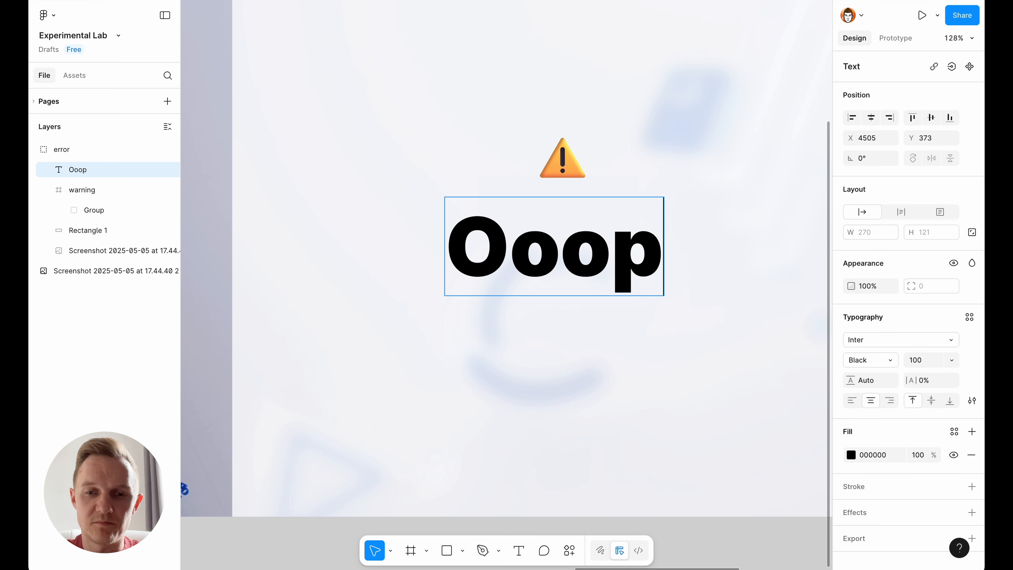
key("BackSpace")
key("BackSpace")
type("ps!")
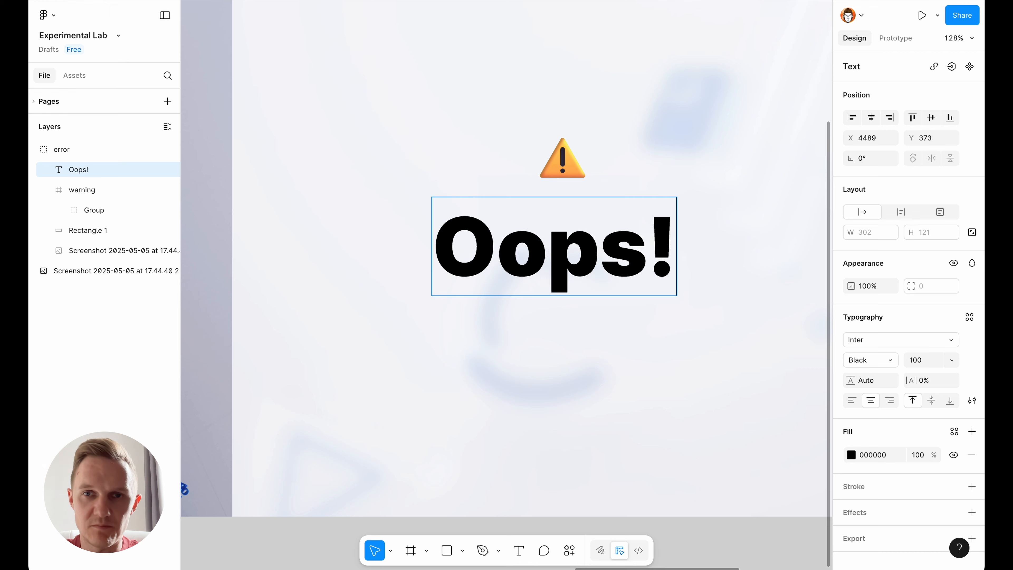
type(" Something went wrong.")
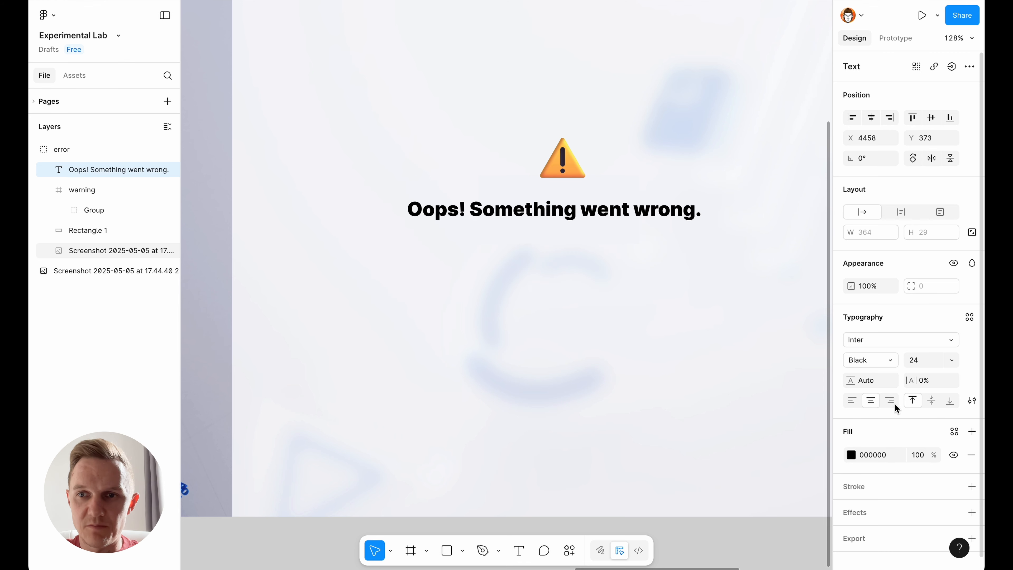
- Set the heading's weight to Bold and its font size first to 20 and finally to 16
left_click(931, 365)
type("20")
key("Return")
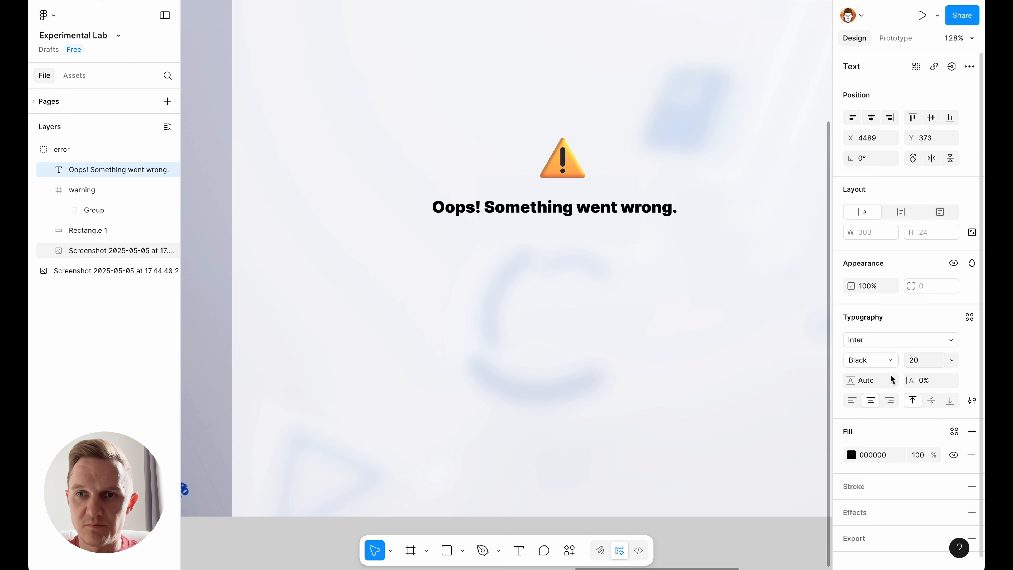
left_click(870, 363)
left_click(873, 328)
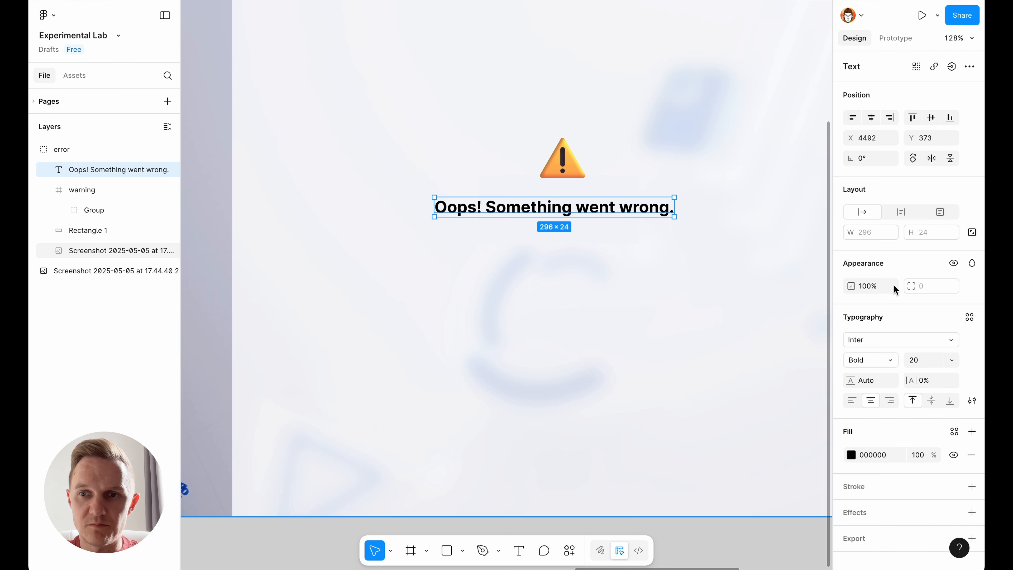
left_click(929, 360)
type("16")
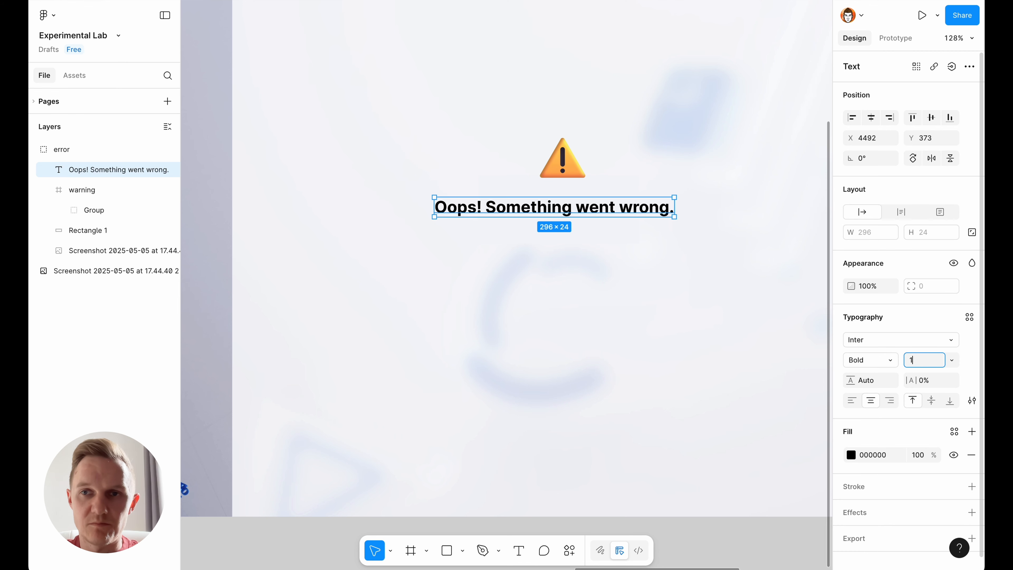
key("Return")
- Centre the heading horizontally and nudge it up to leave a 12 px gap below the warning icon
left_click(872, 123)
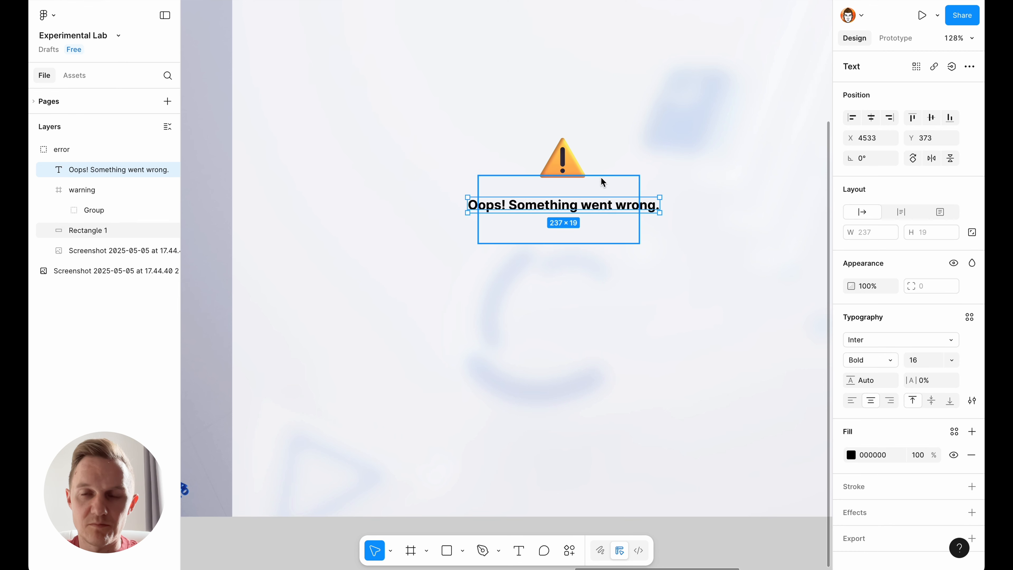
key("Up")
key("shift+Up")
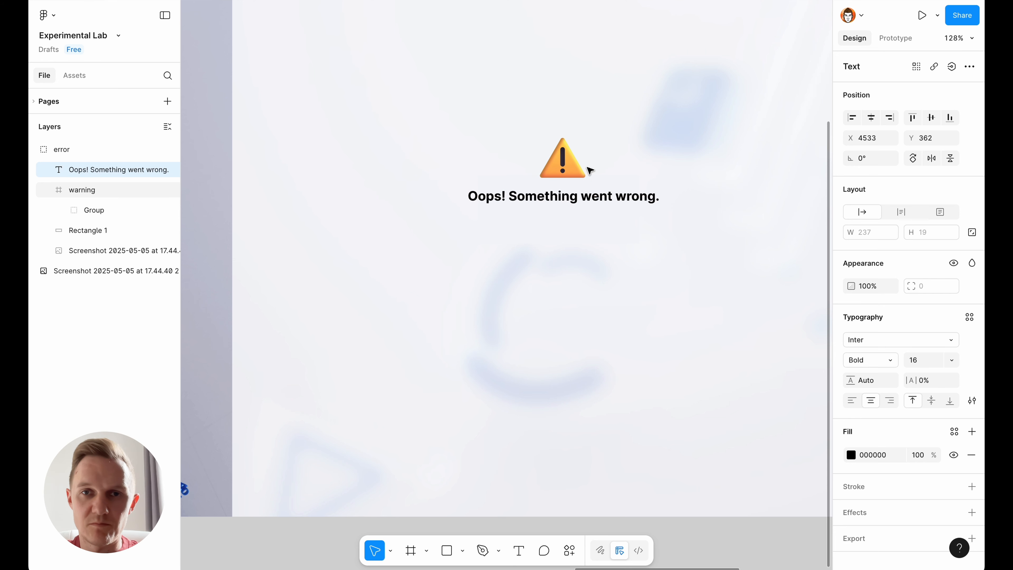
key("Down")
key("Down")
- Wrap the warning icon and heading in an auto layout frame and name it "message"
left_click(549, 155)
left_click(575, 196, "shift")
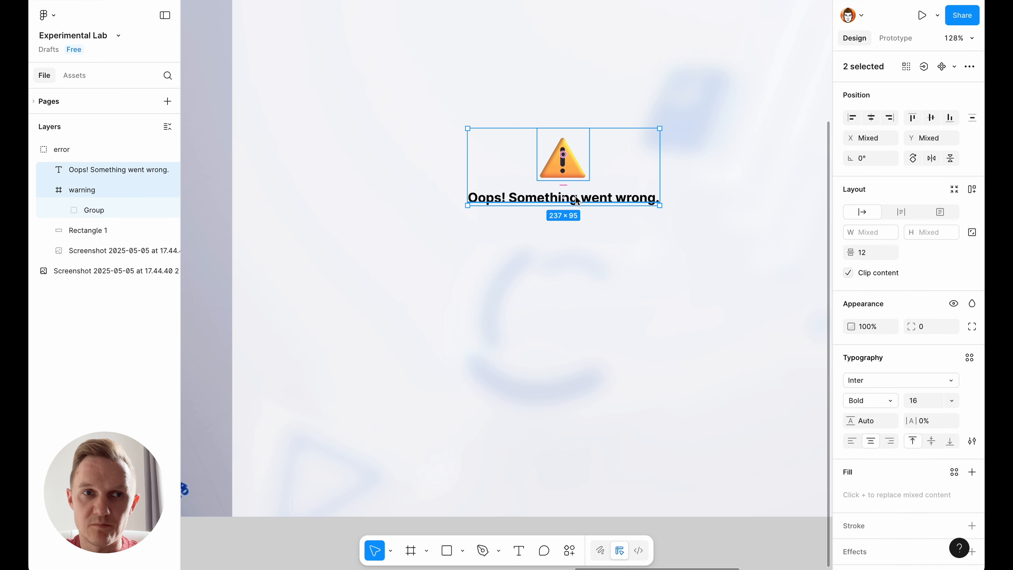
key("shift+a")
double_click(95, 175)
type("me")
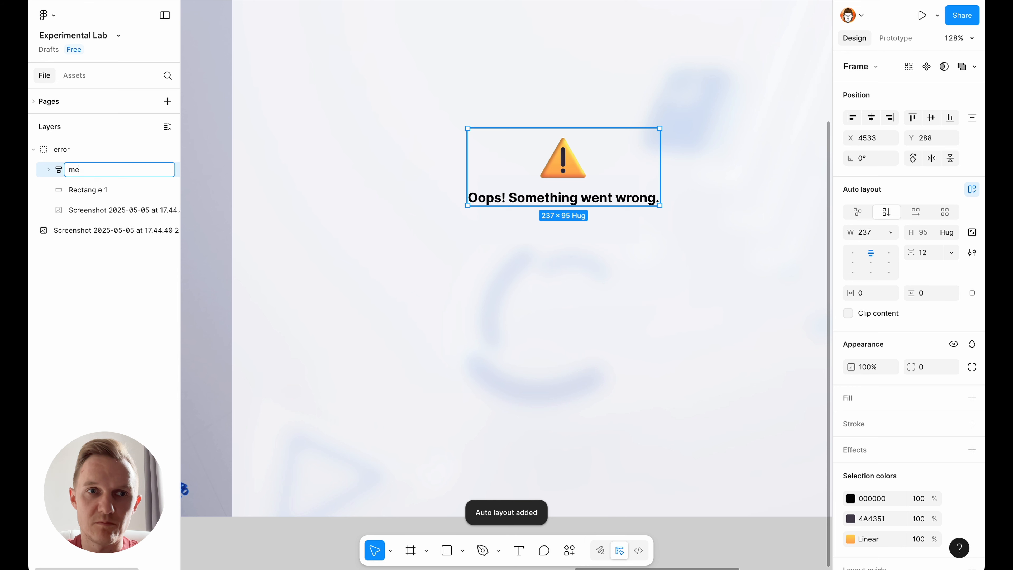
type("ssage")
left_click(339, 270)
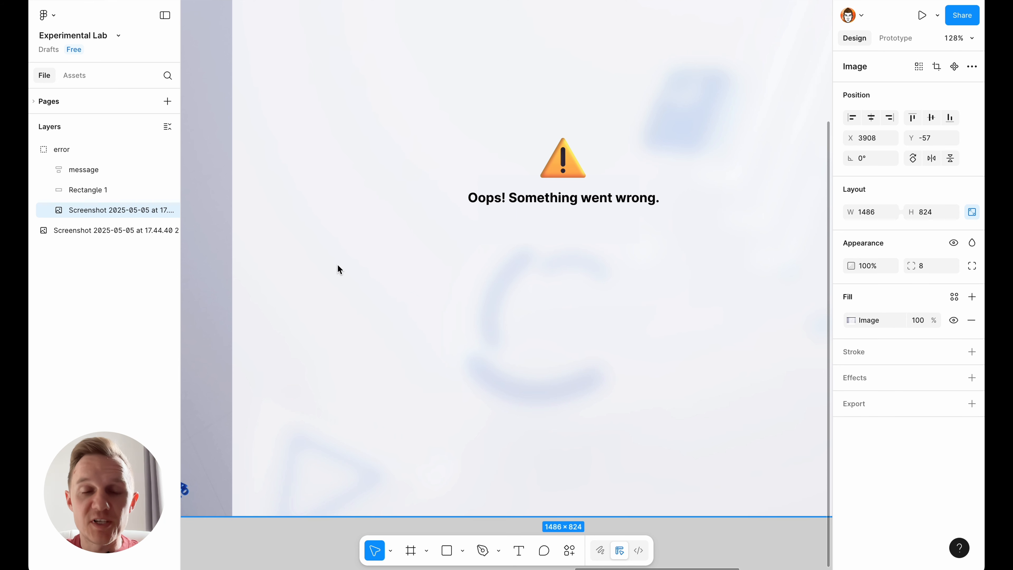
- Duplicate the heading within the message frame and set the copy to Regular weight at size 14
double_click(504, 197)
key("super+d")
left_click(867, 360)
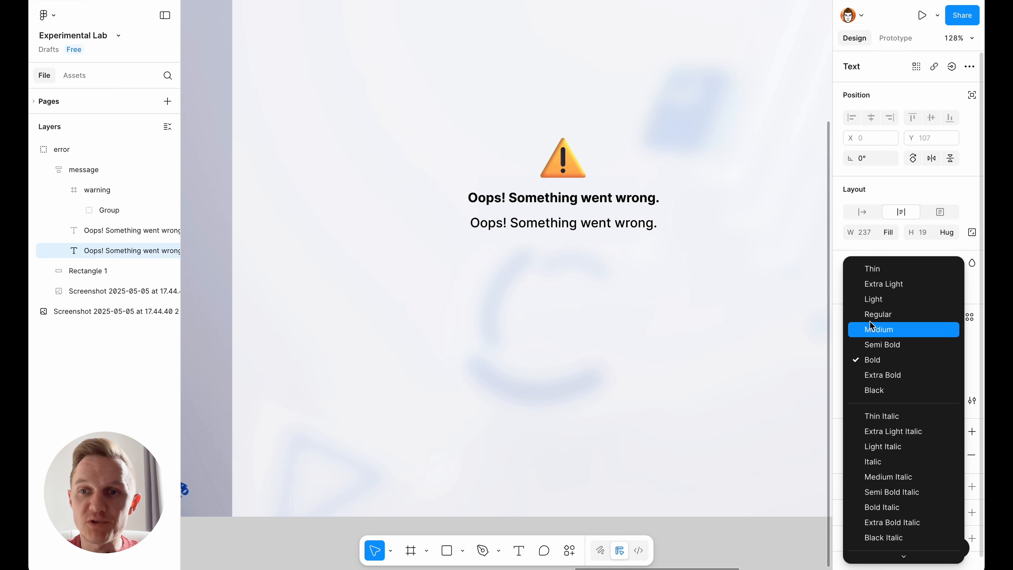
left_click(877, 314)
left_click(913, 359)
type("14")
key("Return")
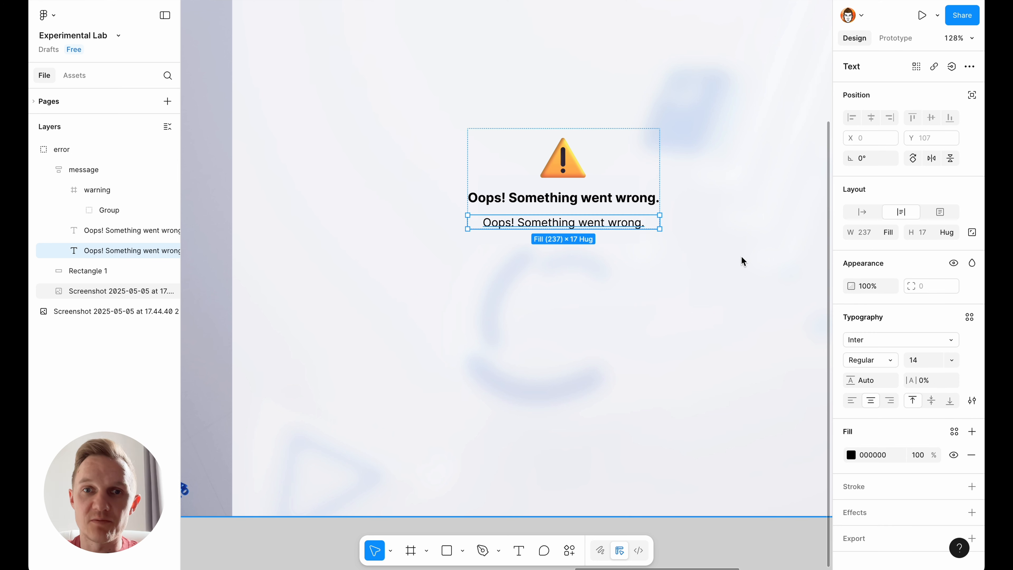
- Replace the copied line with "Sorry, we are temporarily unable to log you in, but we're working on it. Please try again soon." at size 13
double_click(559, 223)
type("Sorry, we are temporarily unable to log you in, but we’re working on it. Please try again soon.")
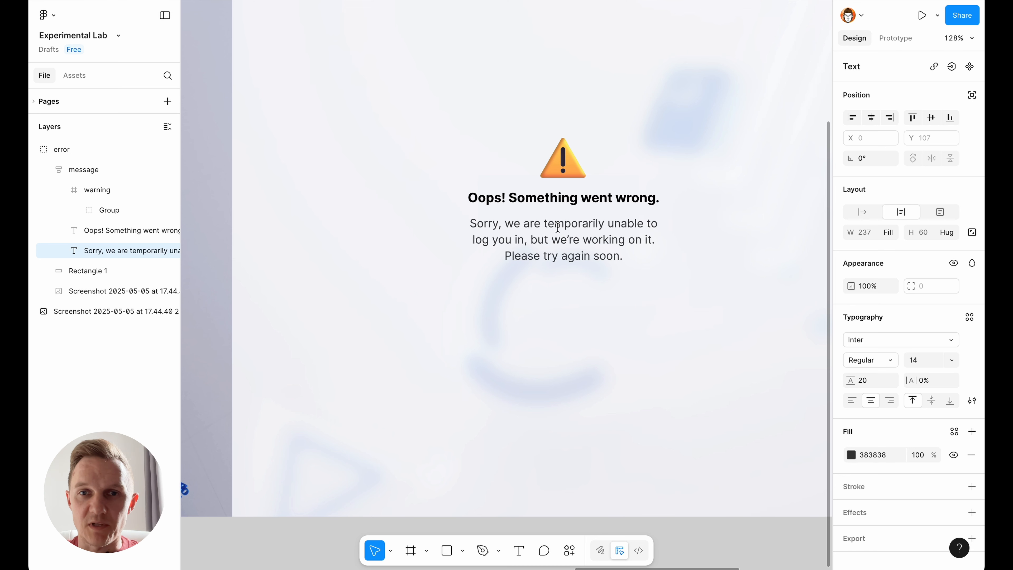
key("Escape")
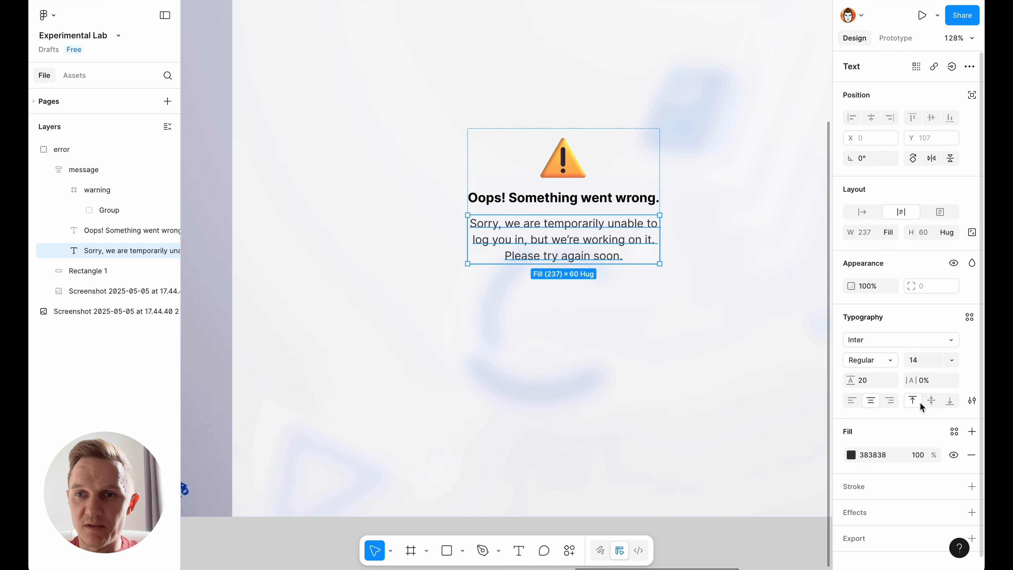
left_click(924, 365)
type("13")
key("Return")
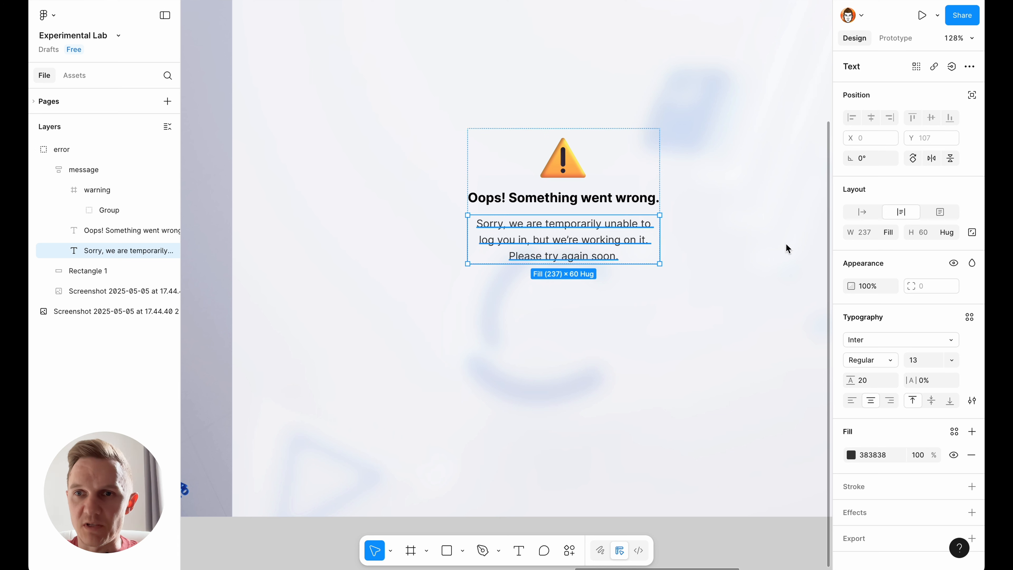
- Widen the message frame symmetrically about its centre and set its width to 320
left_click(63, 190)
left_click(91, 170)
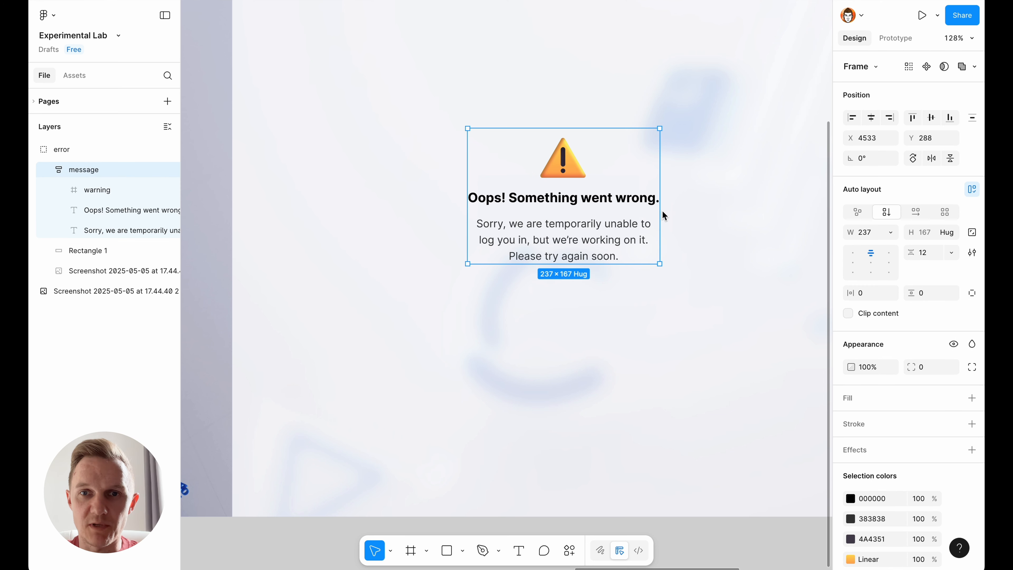
left_click_drag(663, 216, 693, 216)
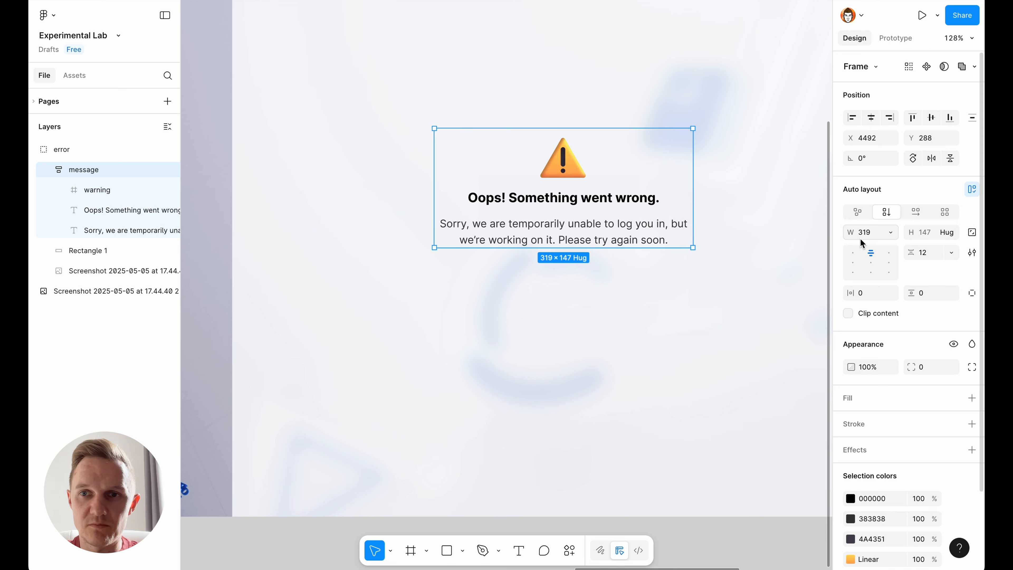
left_click(873, 235)
type("320")
key("Return")
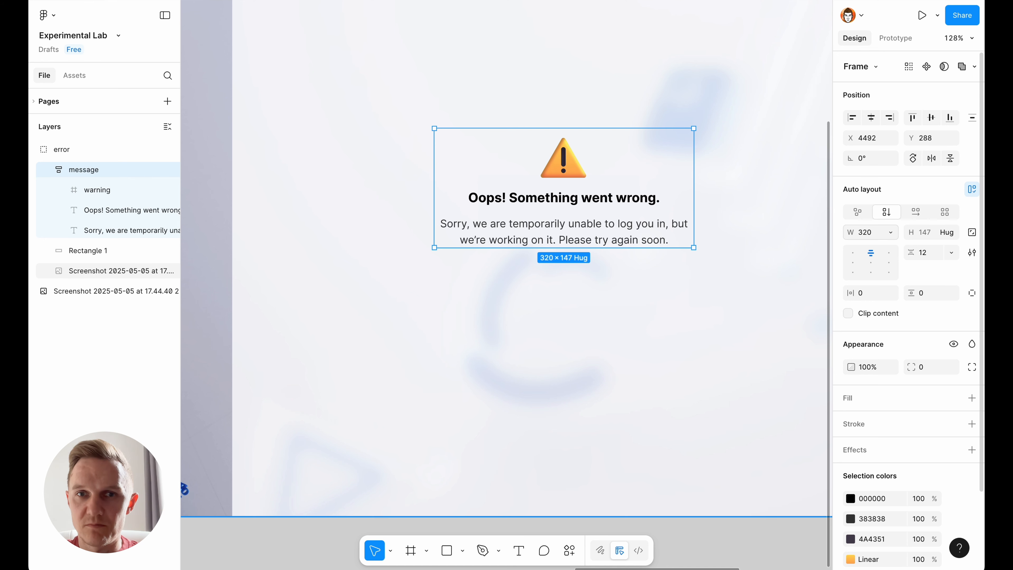
left_click(646, 302)
scroll(599, 258, "up", 1)
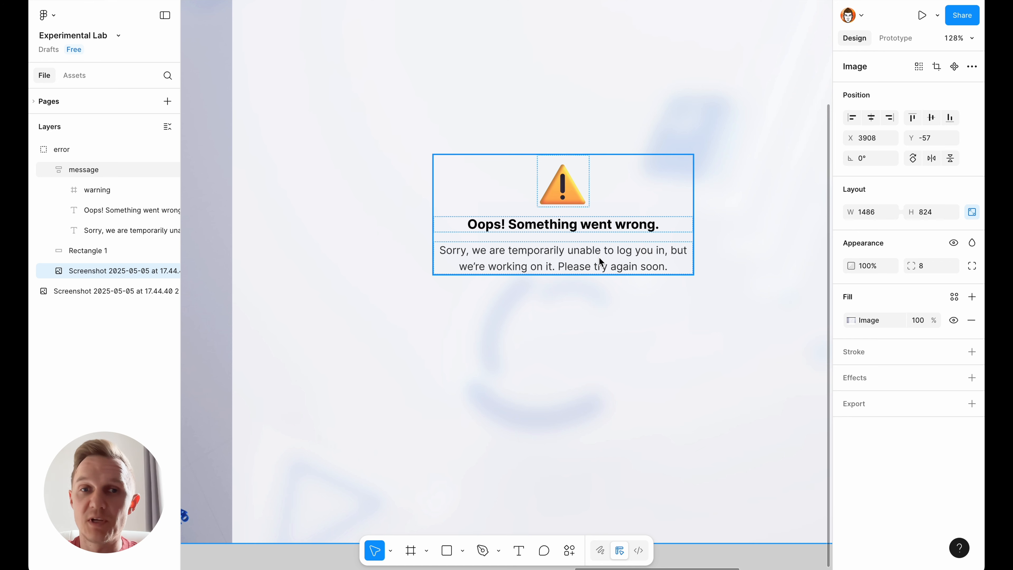
scroll(536, 323, "down", 5)
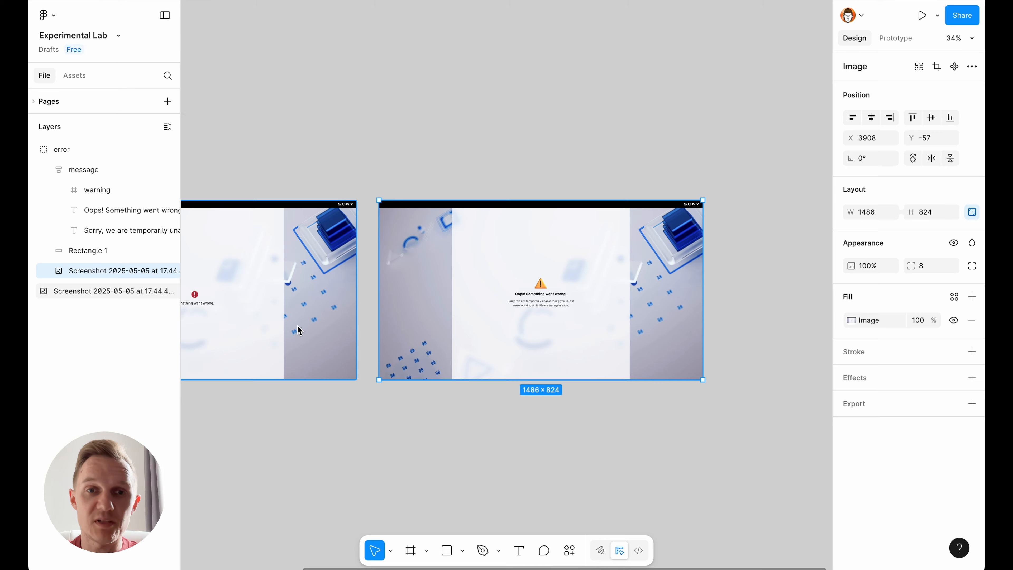
- Compare the error message in the original screenshot with the redesigned warning message
scroll(376, 344, "left", 3)
scroll(318, 219, "up", 5)
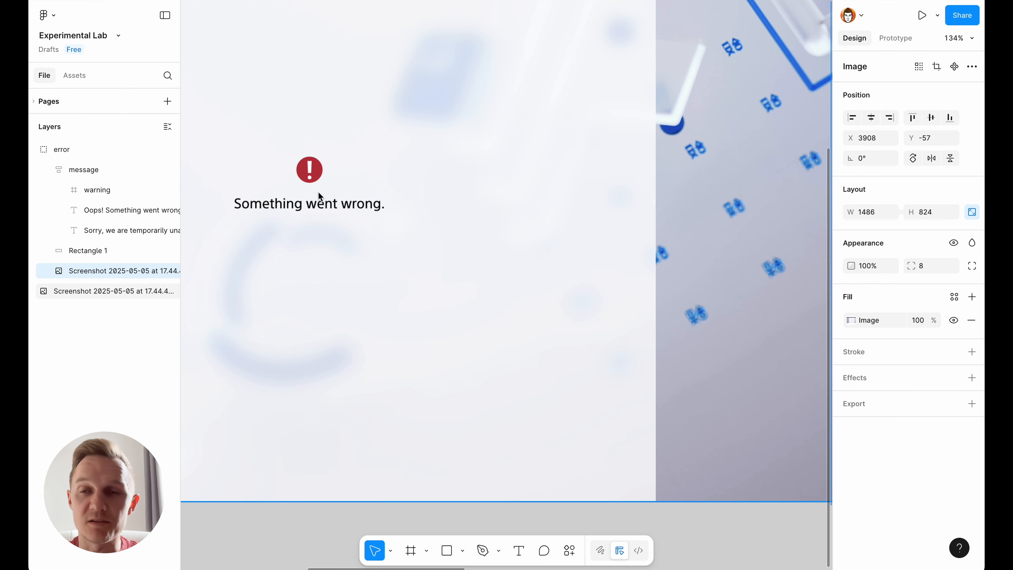
scroll(318, 191, "down", 5)
scroll(356, 190, "down", 2)
scroll(712, 193, "up", 4)
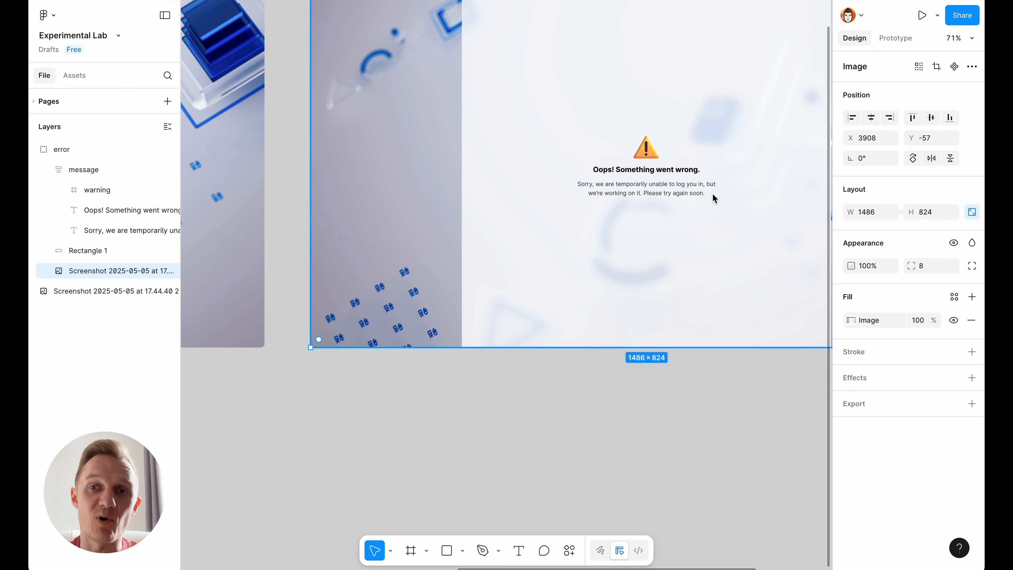
scroll(713, 194, "up", 4)
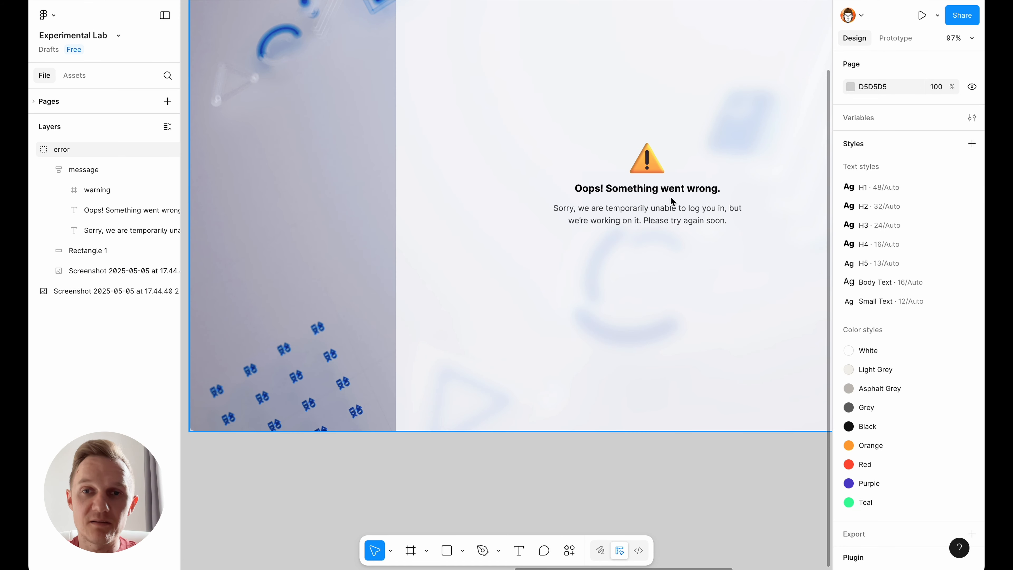
scroll(755, 214, "up", 4)
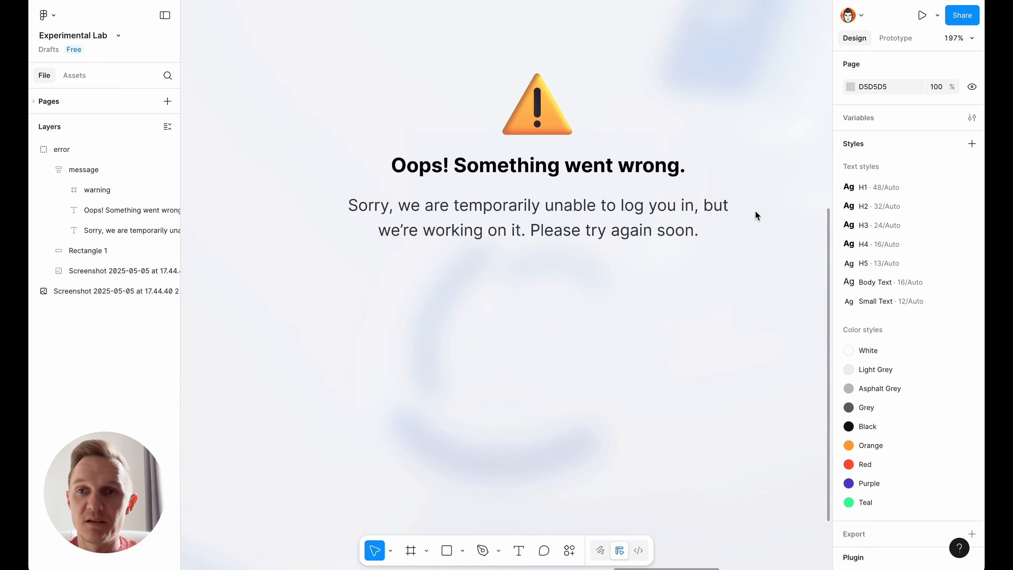
- Duplicate the explanatory text and replace the copy with three bulleted reasons covering PSN downtime or maintenance, geo-restriction or VPN interference, and an unstable connection
left_click(623, 234)
key("super+d")
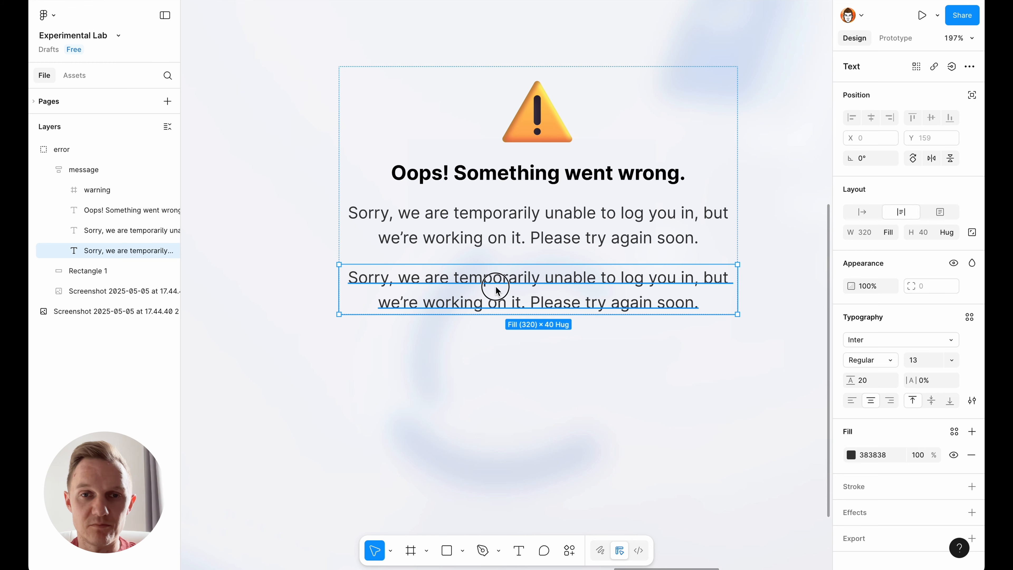
type("Temporary PSN downtime or maintenance Geo-restriction or VPN interference The internet connection is unstable or dropped")
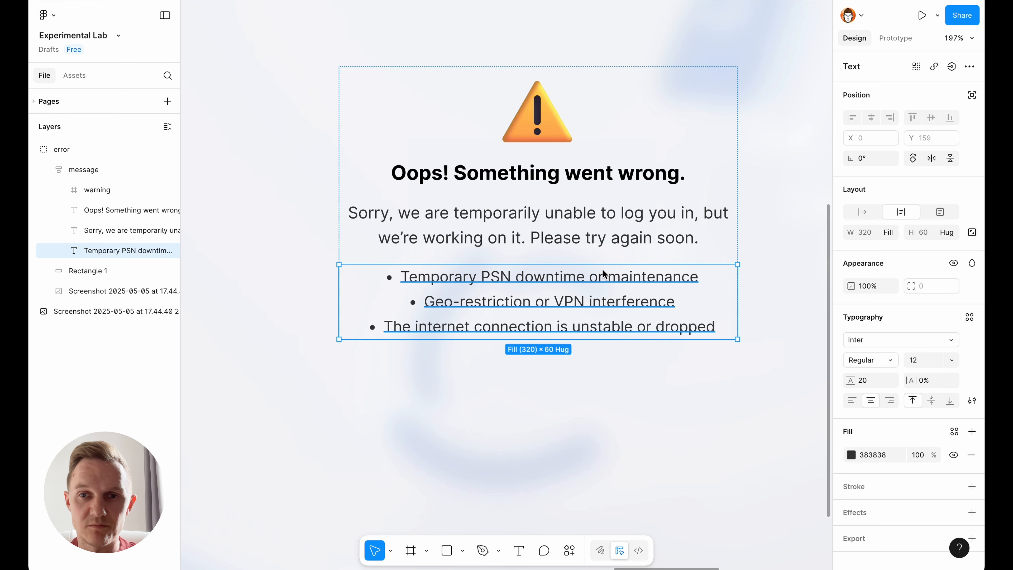
- Duplicate the explanatory text again and replace the copy above the bullets with "Possible reasons why this could happen:"
left_click(603, 243)
key("super+d")
double_click(540, 292)
type("Possible reasong")
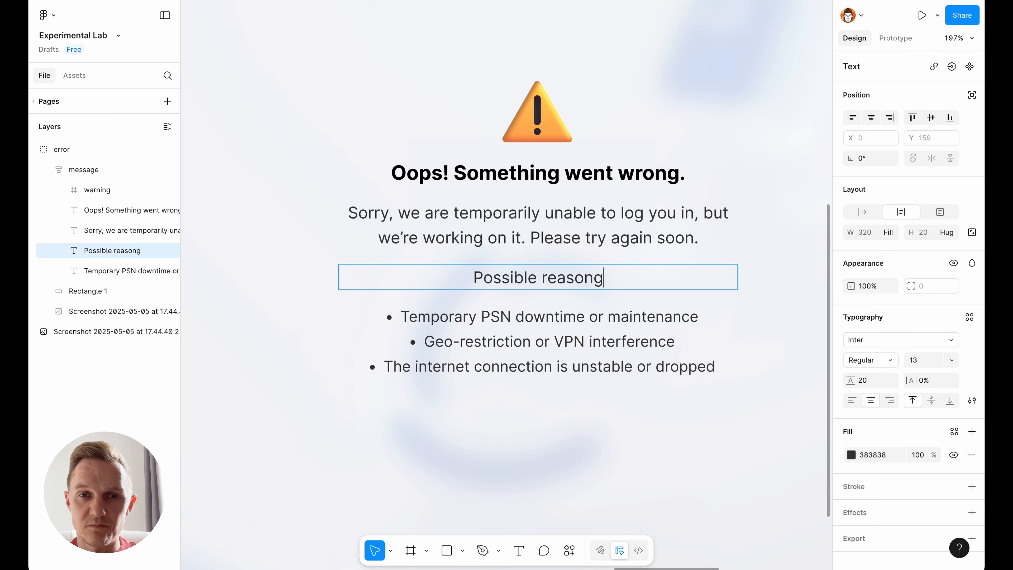
key("BackSpace")
type("s why this could h")
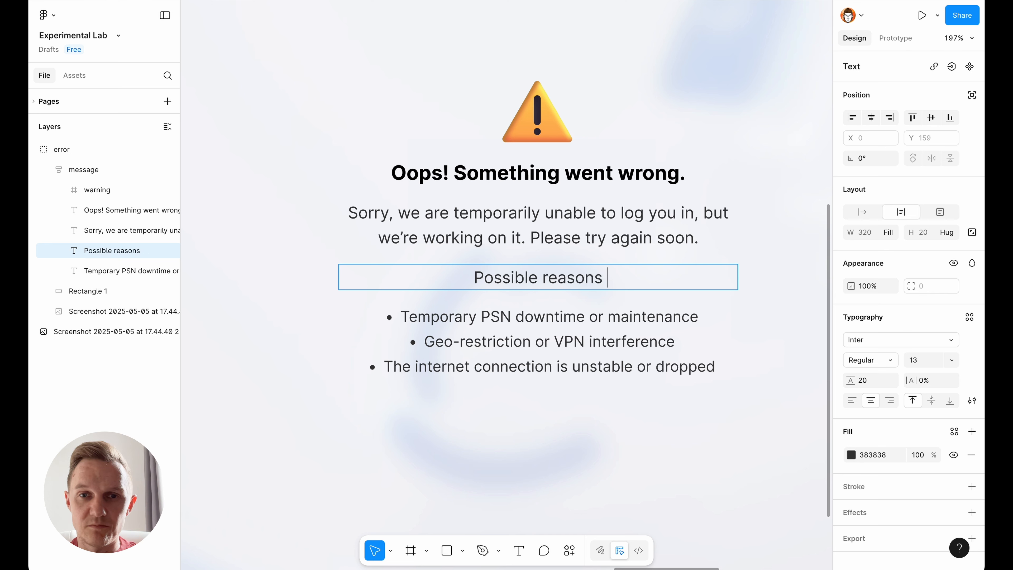
type("appen:")
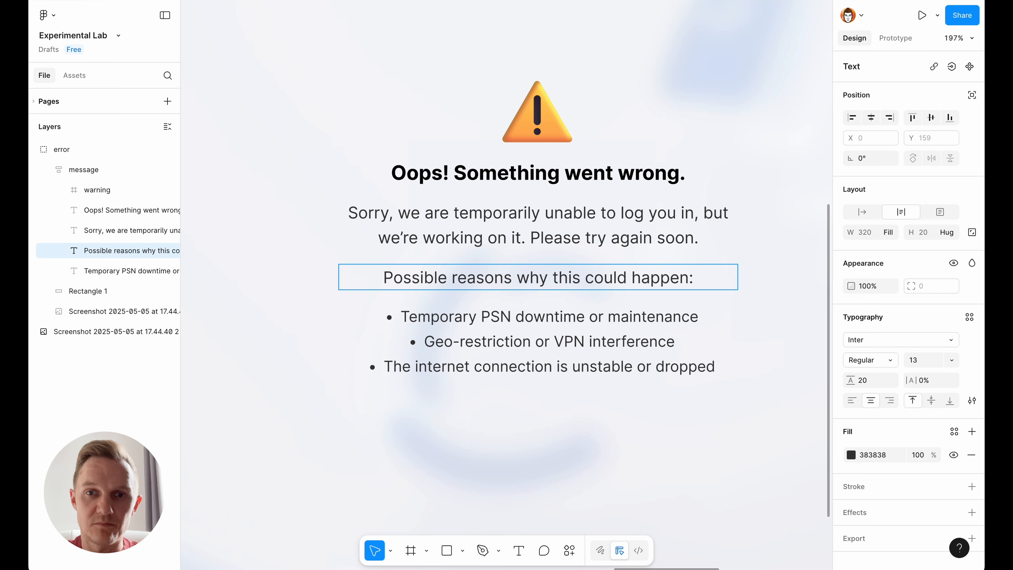
key("Escape")
- Left-align the possible-reasons line and the bulleted list
left_click(639, 361, "shift")
left_click(852, 400)
left_click(697, 450)
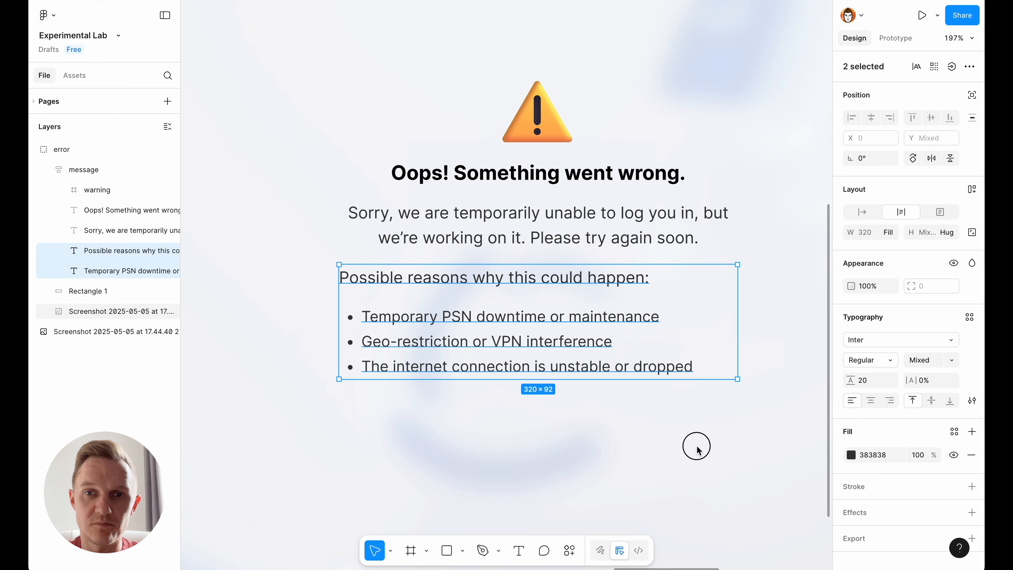
- Wrap the possible-reasons line and the bulleted list in an auto layout frame with a gap of 8
left_click(582, 230)
left_click(559, 275)
left_click(540, 346, "shift")
key("shift+a")
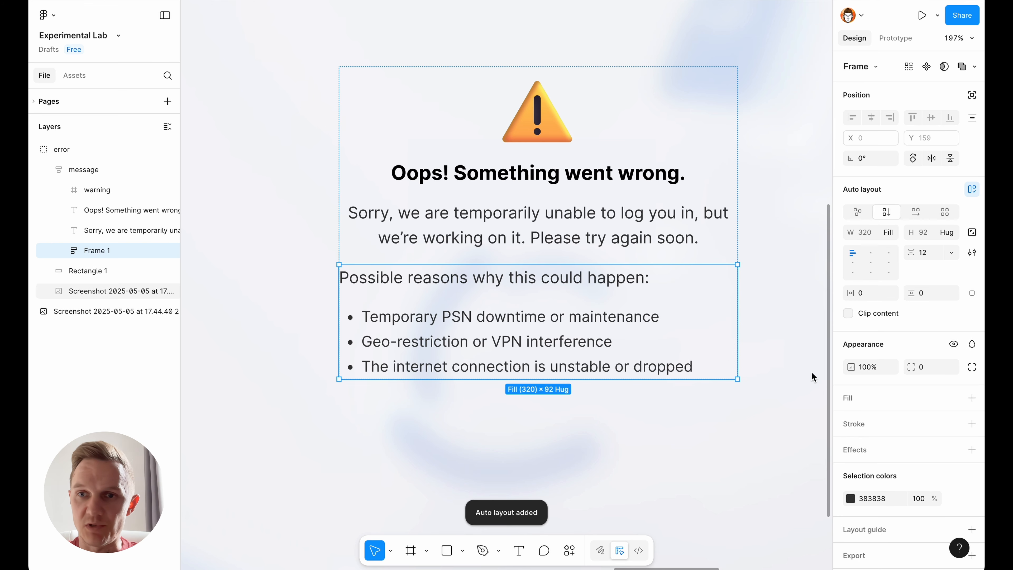
left_click(930, 257)
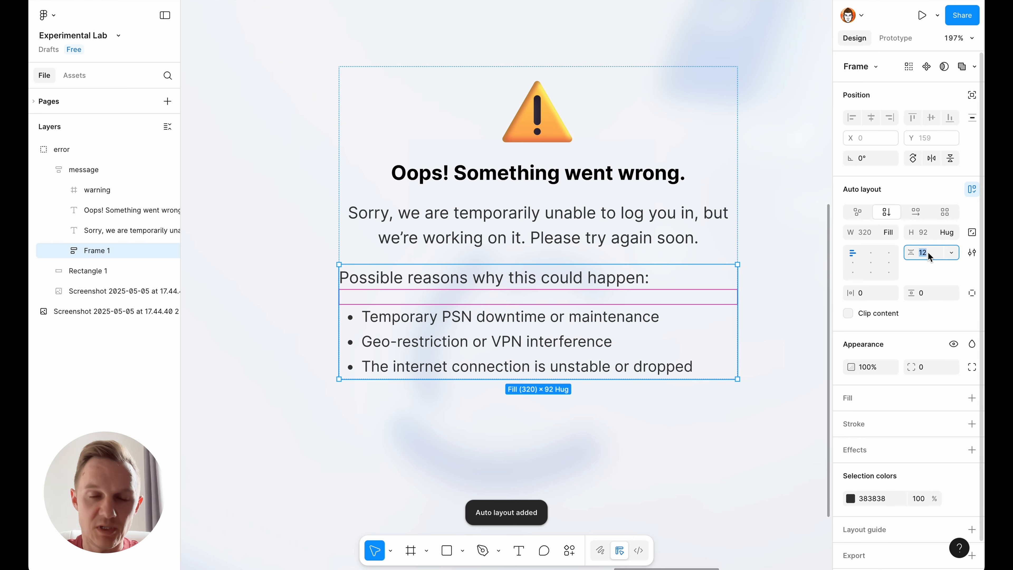
type("8")
key("Return")
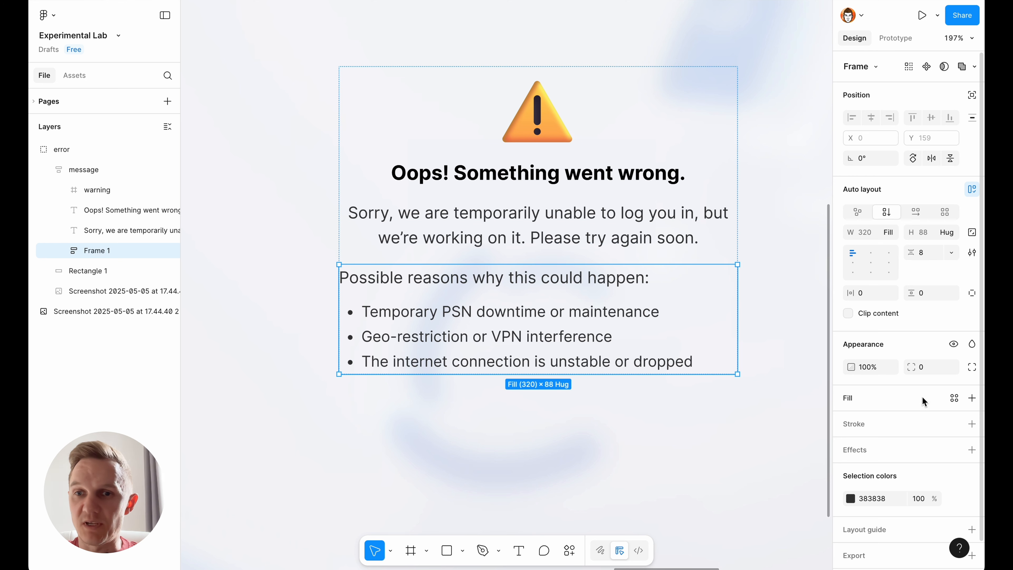
- Add a light grey DBDBDB inside stroke of 1 to the reasons frame
left_click(971, 425)
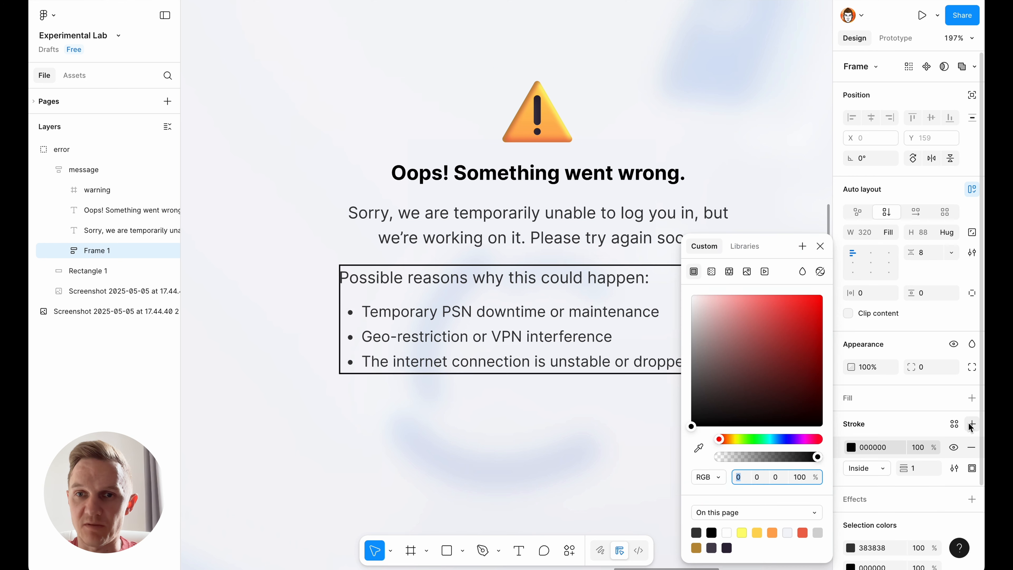
left_click_drag(707, 308, 678, 315)
left_click(820, 246)
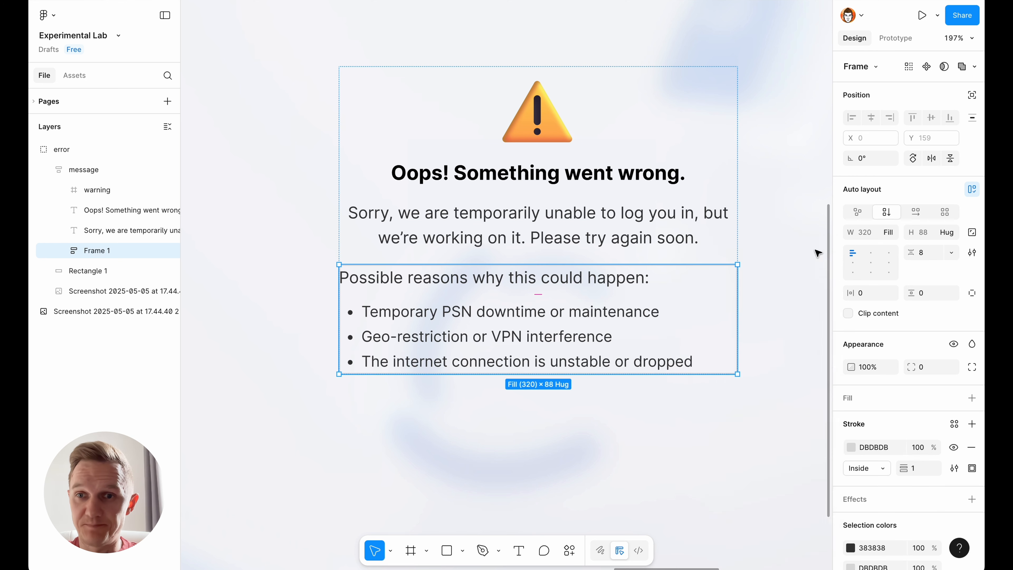
- Set the reasons frame's horizontal padding to 20 and its vertical padding to 16
left_click(863, 293)
type("20")
key("Return")
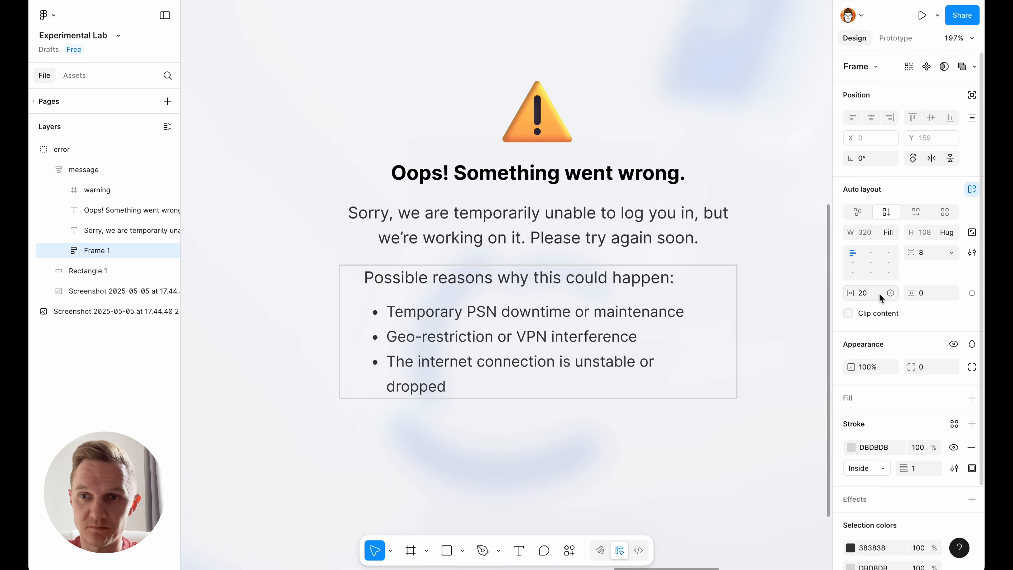
left_click(924, 293)
type("16")
key("Return")
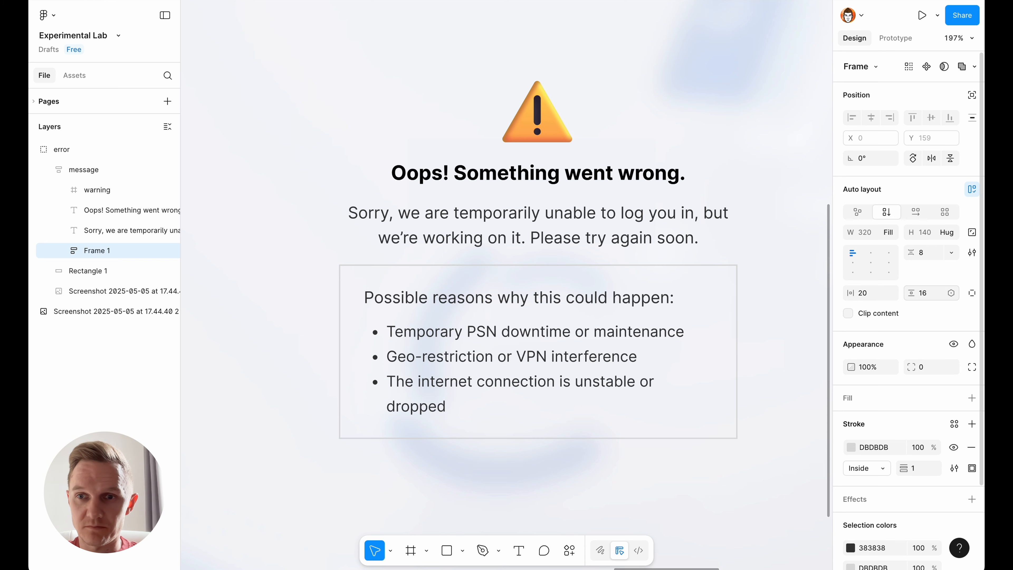
- Round the corners of the reasons frame with a radius of 8
left_click(924, 368)
type("8")
key("Return")
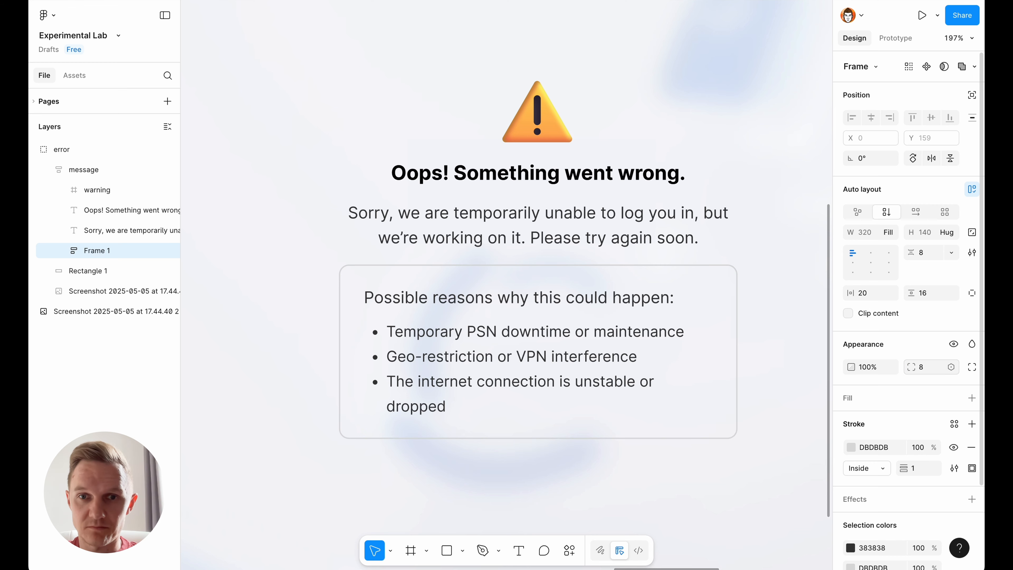
left_click(805, 245)
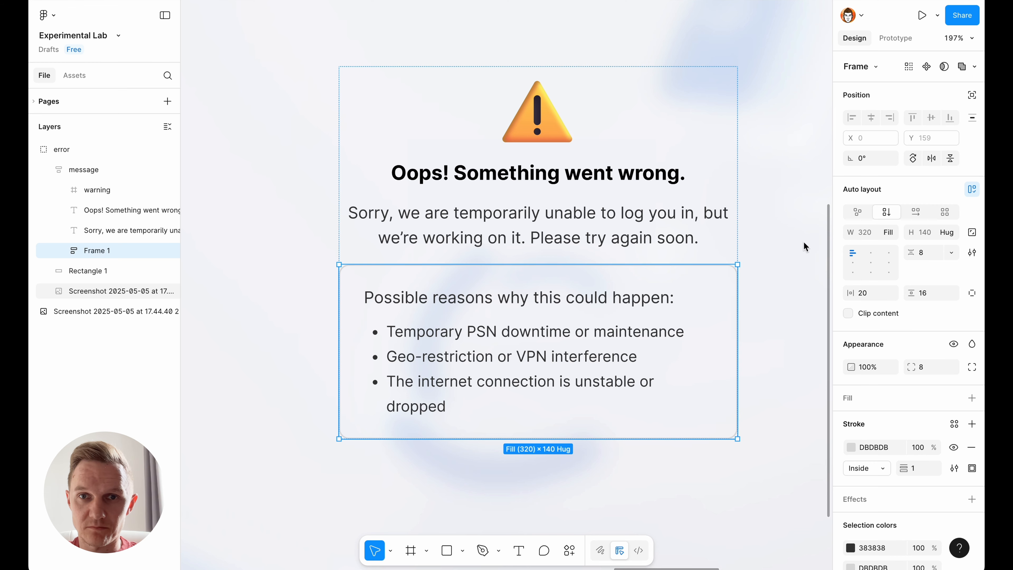
scroll(502, 210, "down", 3)
scroll(514, 172, "up", 2)
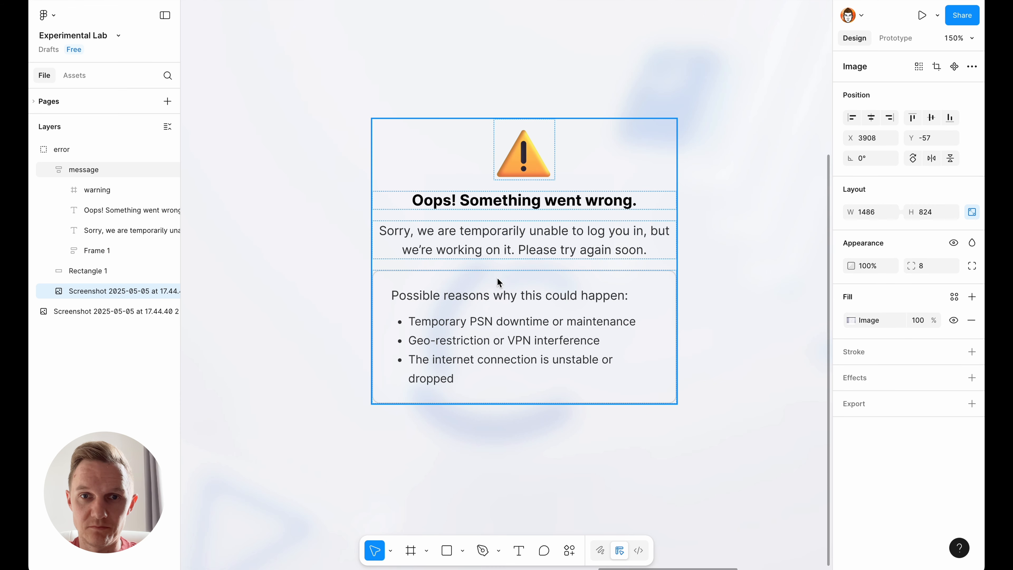
left_click(648, 334, "super")
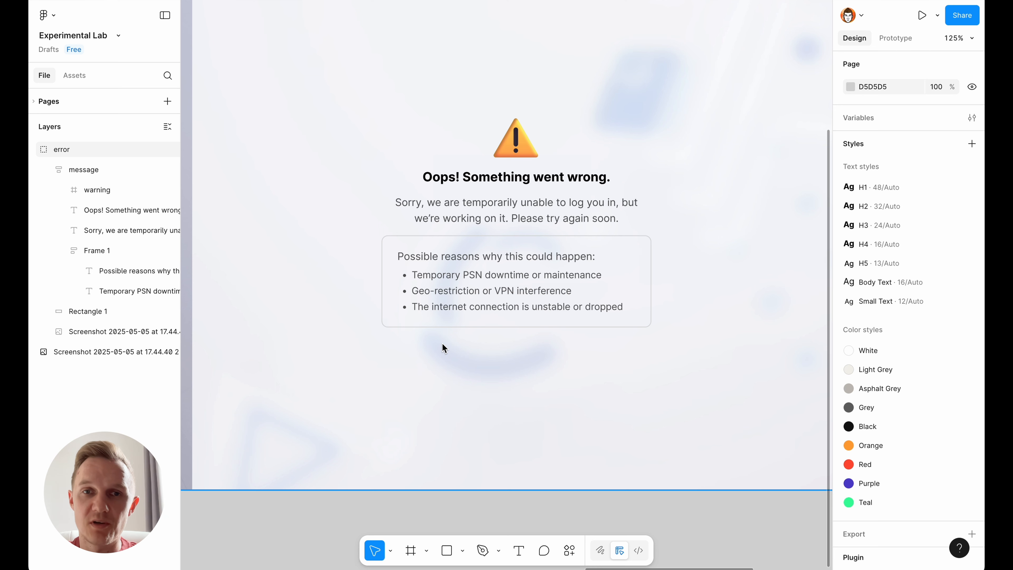
- Duplicate the explanatory text below the reasons box, replace the copy with "Back to Homepage" and wrap it in an auto layout frame
left_click(524, 224)
key("ctrl+d")
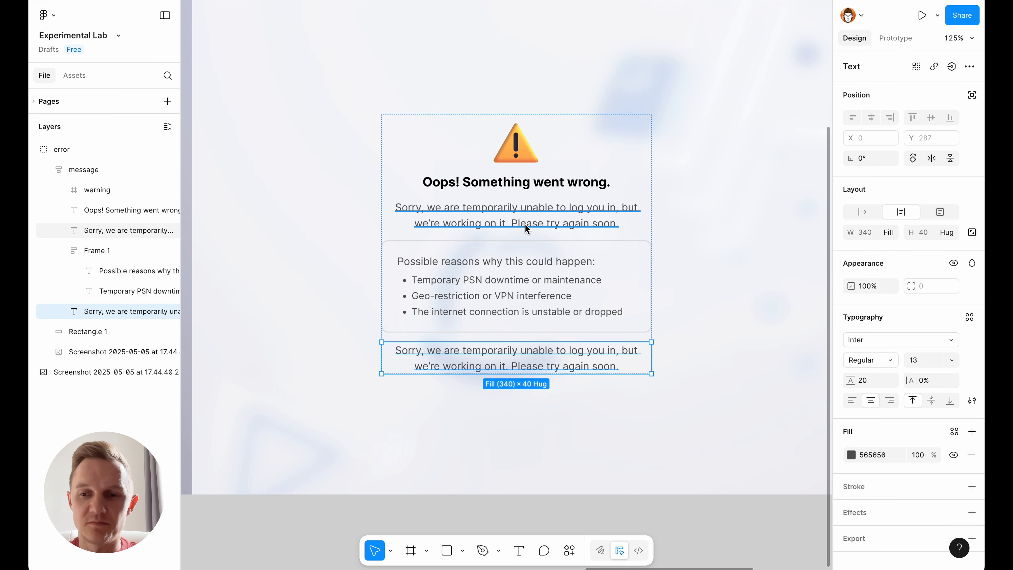
double_click(502, 353)
type("Bac")
type("k to Homepage")
key("Escape")
key("shift+a")
- Make the "Back to Homepage" label auto width and set its button frame's width to hug contents
double_click(516, 351)
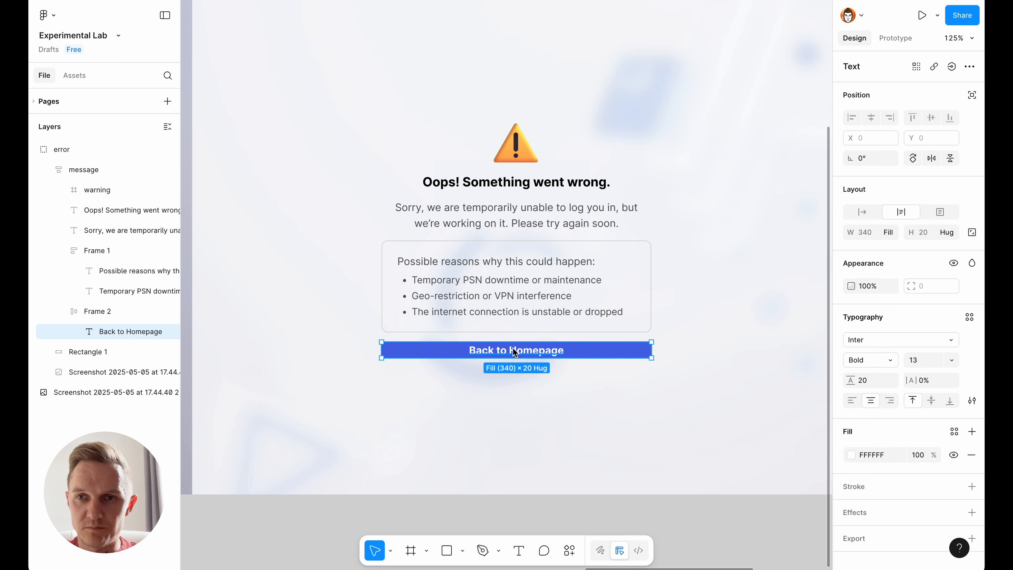
left_click(857, 215)
left_click(598, 351)
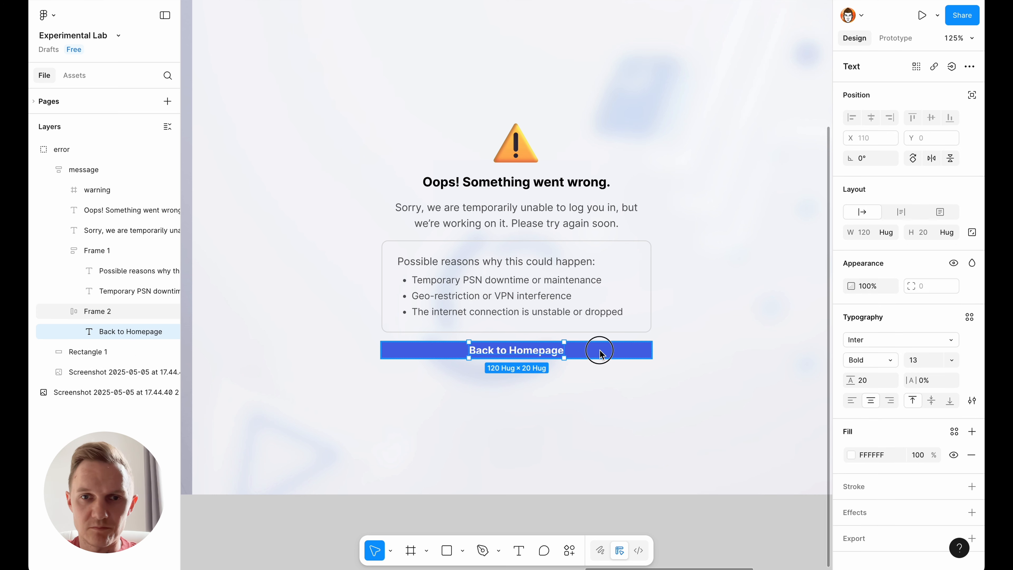
left_click(886, 231)
left_click(894, 217)
- Set the button's horizontal padding to 16 and its vertical padding to 8
left_click(877, 294)
type("16")
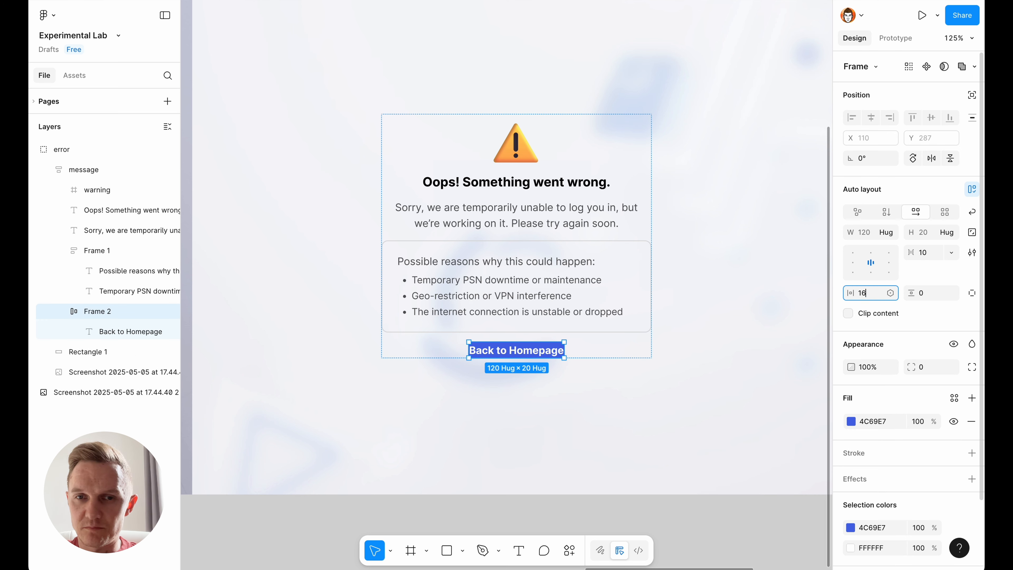
key("Tab")
type("12")
key("Return")
left_click(921, 295)
type("8")
key("Return")
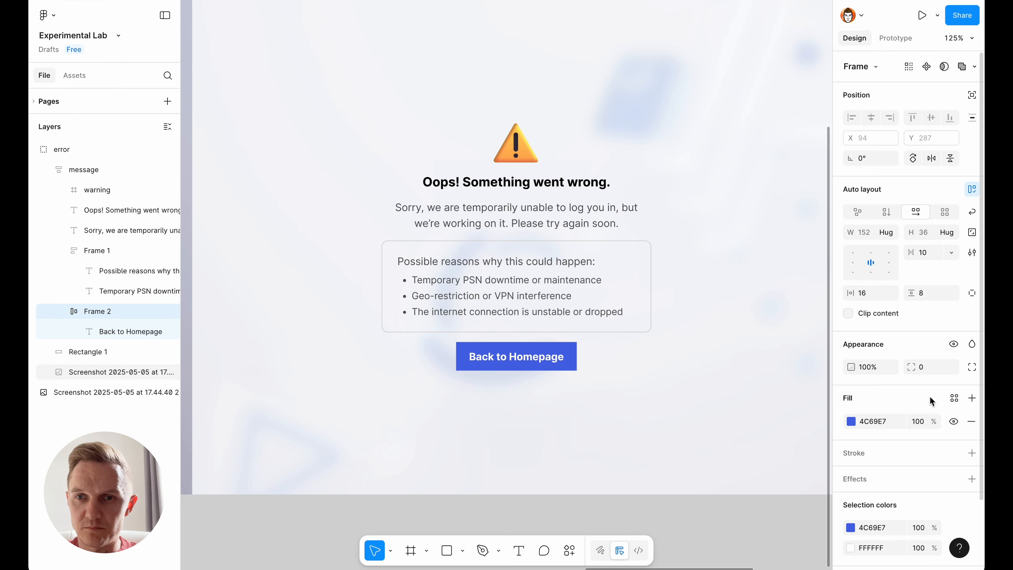
- Set the button's corner radius to 40
left_click(925, 369)
type("40")
key("Return")
left_click(714, 479)
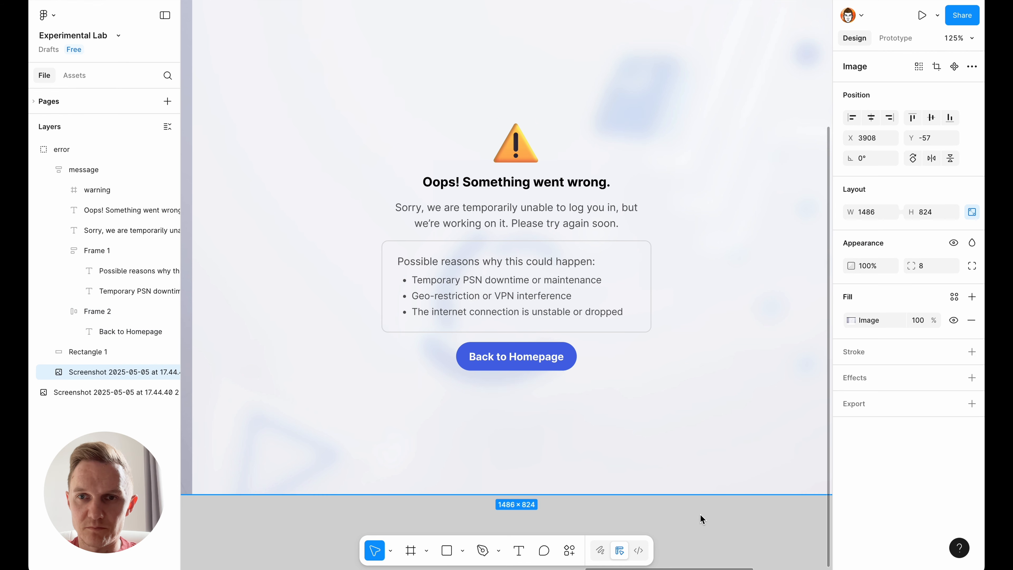
- Centre the message frame vertically on the error screen
scroll(694, 331, "up", 1)
left_click(559, 293)
left_click(931, 117)
scroll(753, 210, "up", 4)
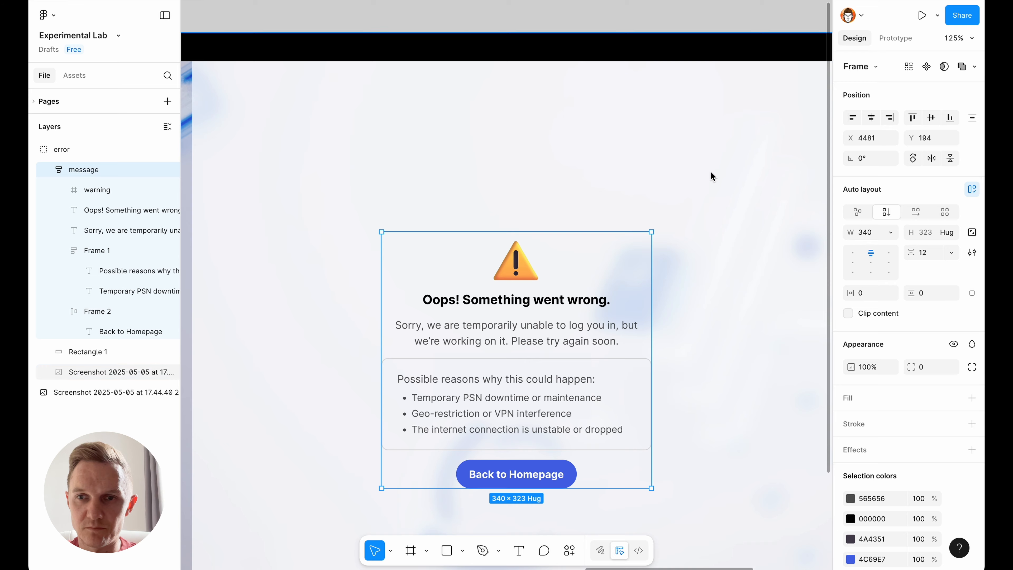
left_click(712, 176)
- Search Iconbuddy for "back", insert the Element Plus back arrow and place it before the button label at 16 × 16
scroll(678, 200, "down", 4)
scroll(500, 314, "up", 2)
left_click(364, 0)
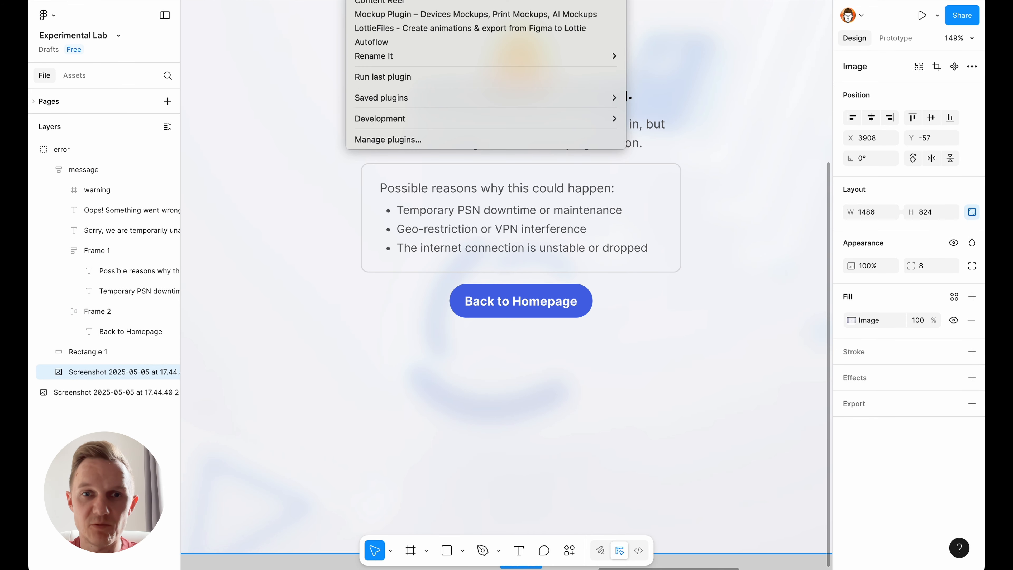
left_click(439, 0)
left_click(379, 121)
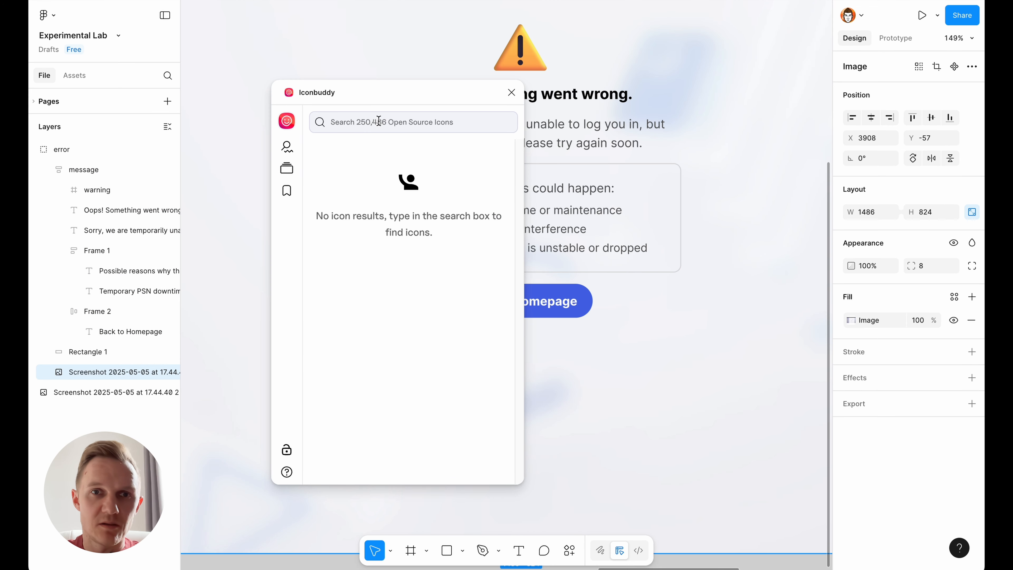
type("back")
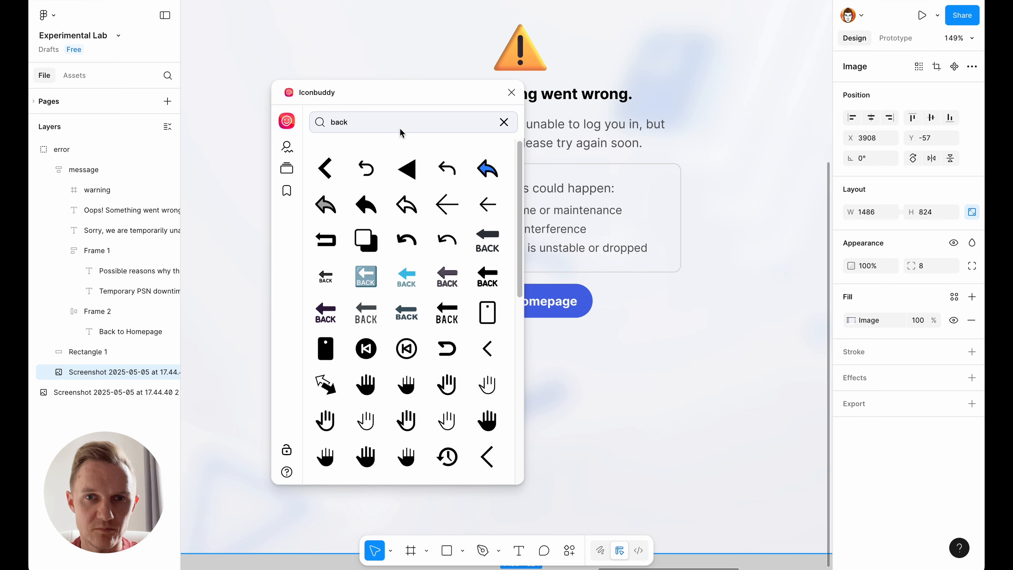
left_click(485, 206)
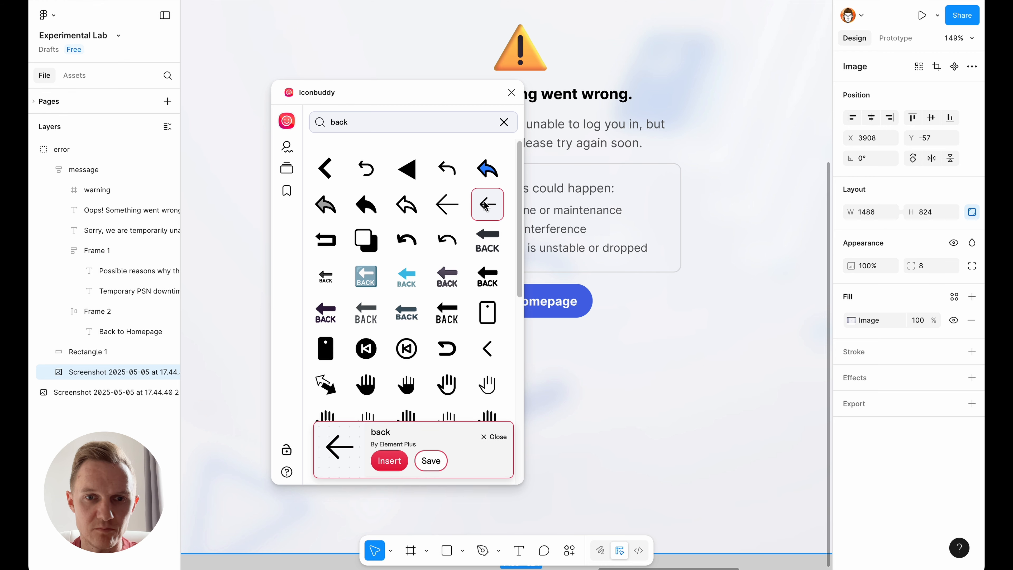
left_click(511, 93)
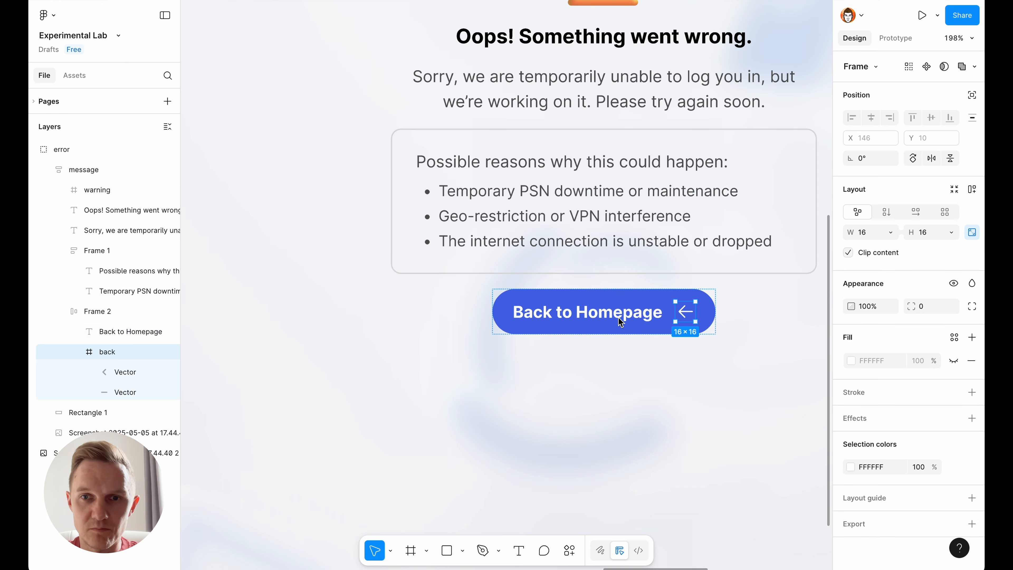
key("Left")
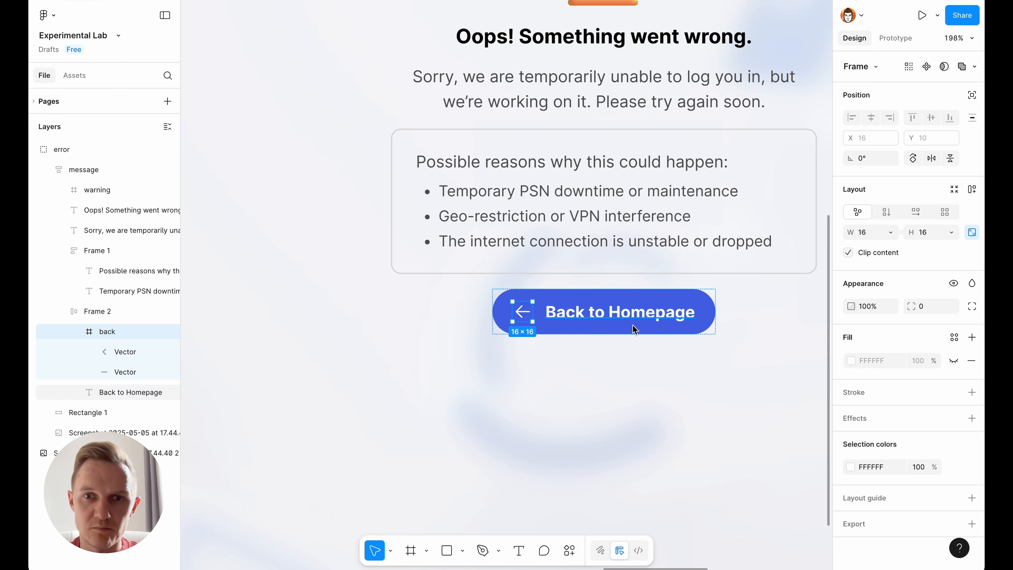
- Change the "Back to Homepage" label's weight to Semi Bold
left_click(620, 319)
left_click(872, 400)
left_click(870, 360)
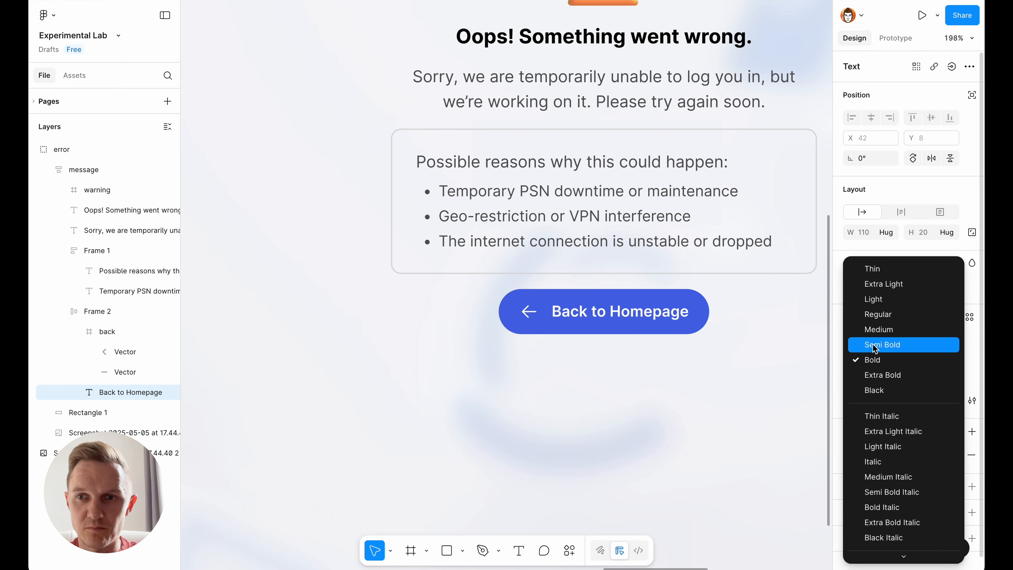
left_click(875, 347)
left_click(696, 393)
- Set the gap between the button's arrow icon and its label to 4
double_click(642, 310)
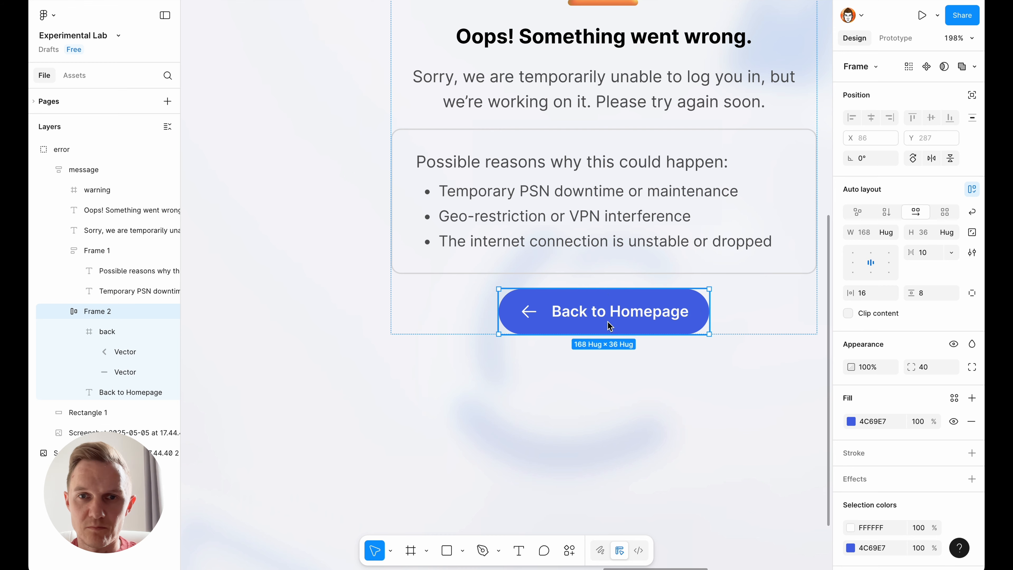
left_click(924, 252)
type("4")
key("Return")
left_click(735, 347)
scroll(436, 352, "down", 5)
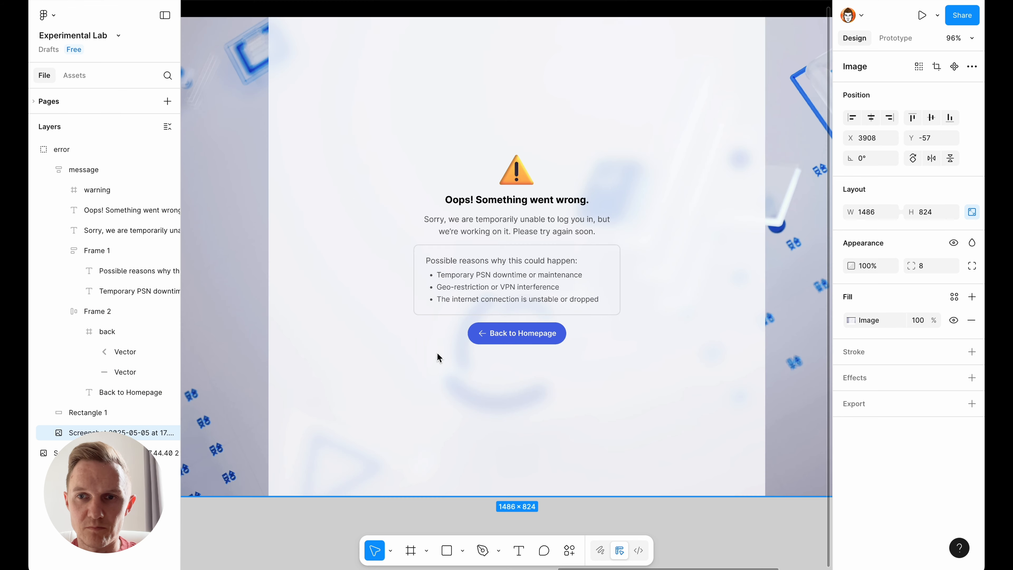
scroll(658, 274, "up", 4)
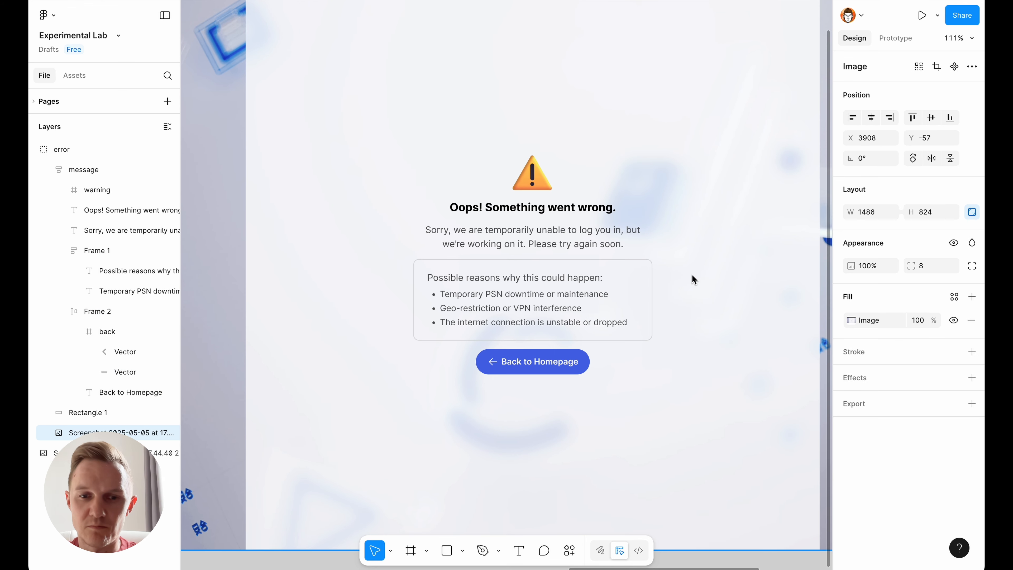